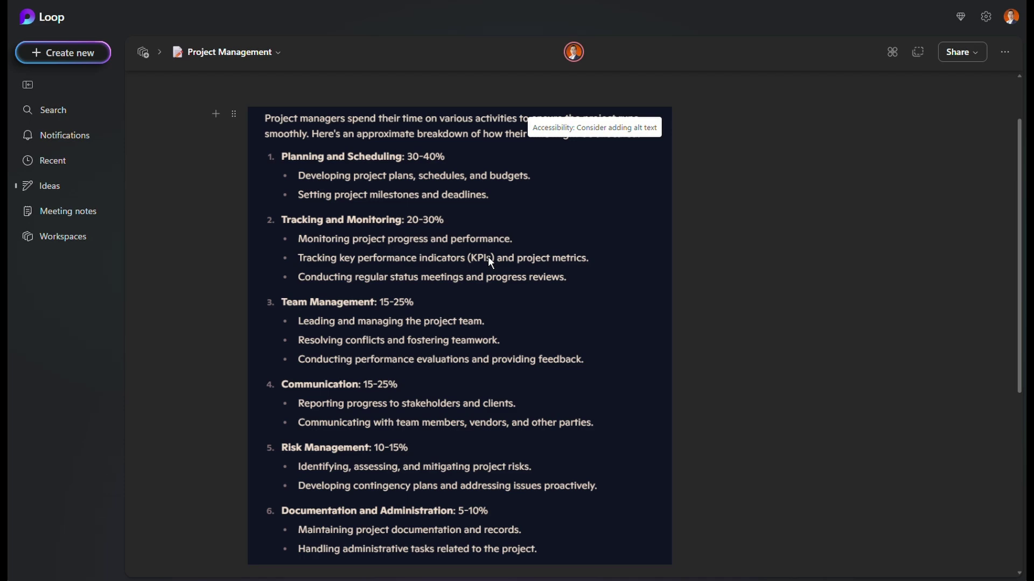
# In the first row of the Project Tracker table, set the end date to Sun, Feb 16 and the stage to Progress.
pyautogui.scroll(-5, 531, 307)
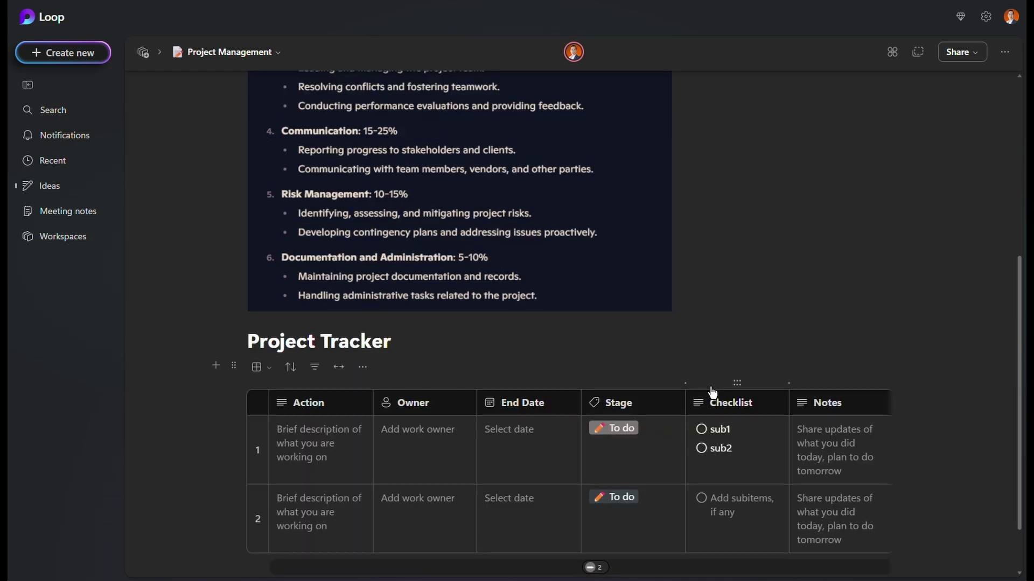
pyautogui.scroll(-1, 712, 393)
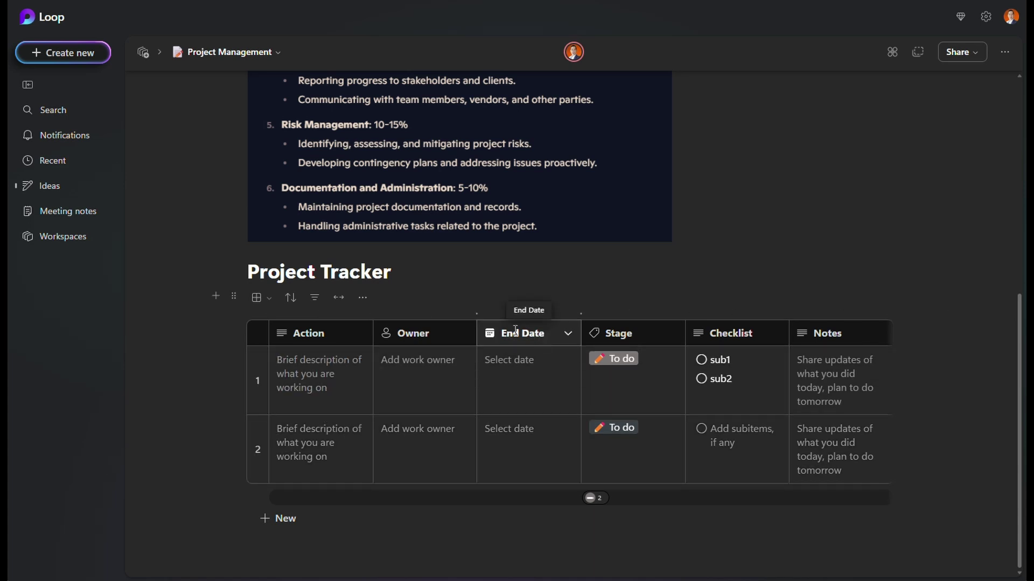
pyautogui.click(531, 364)
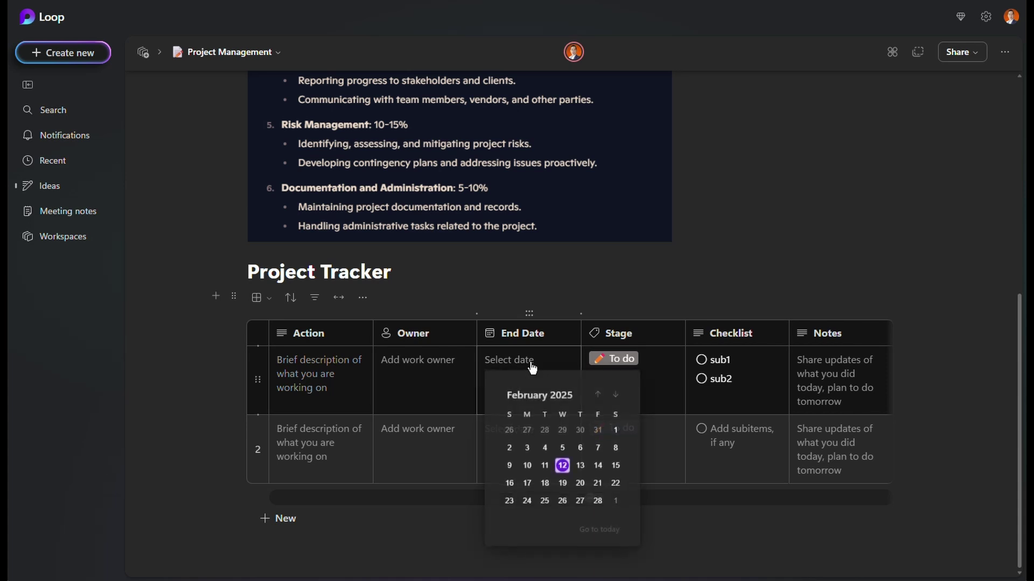
pyautogui.click(509, 484)
pyautogui.click(661, 367)
pyautogui.click(661, 368)
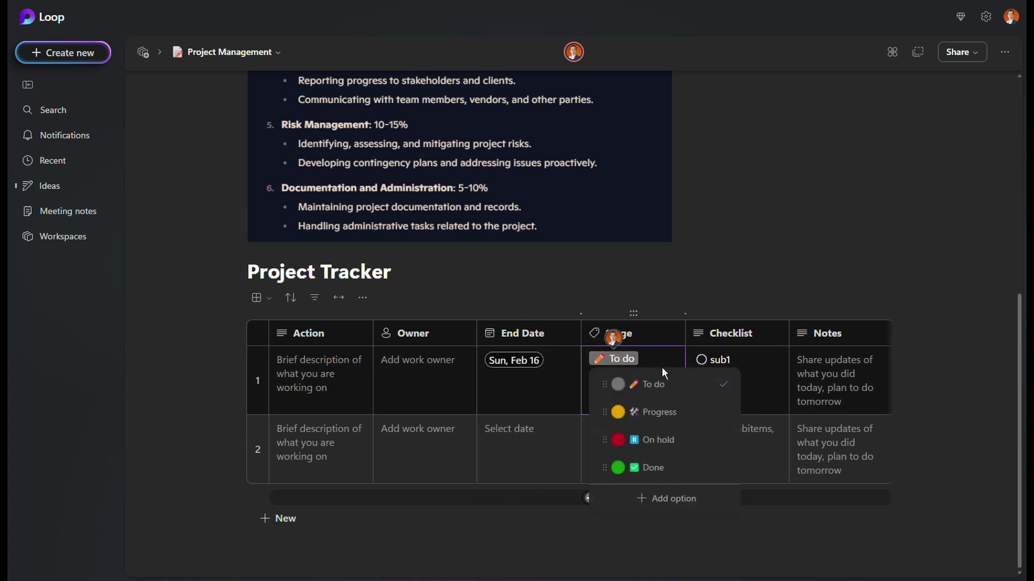
pyautogui.click(651, 413)
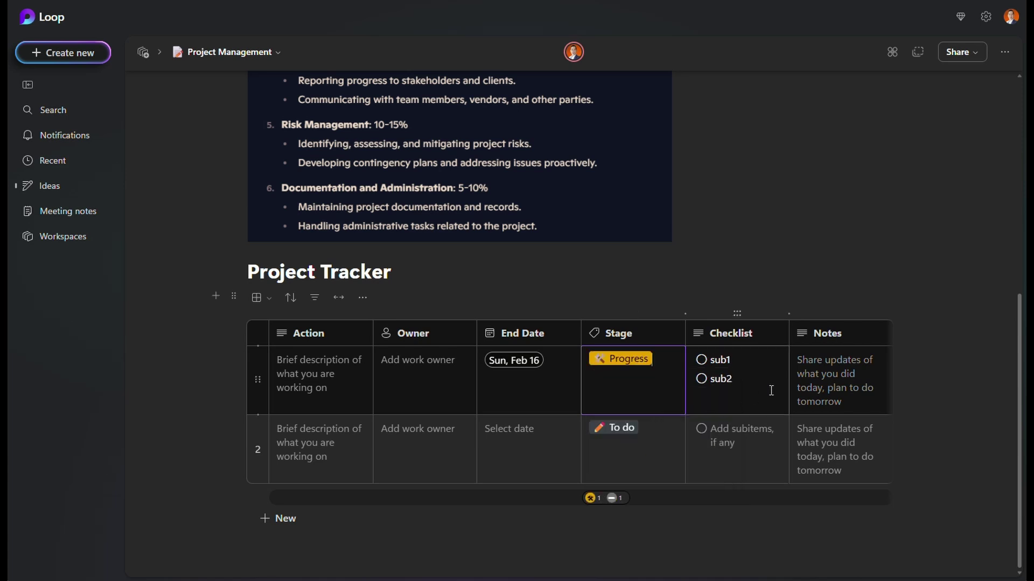
# Add a third checklist item, sub3, to the first row of the Project Tracker table.
pyautogui.click(751, 375)
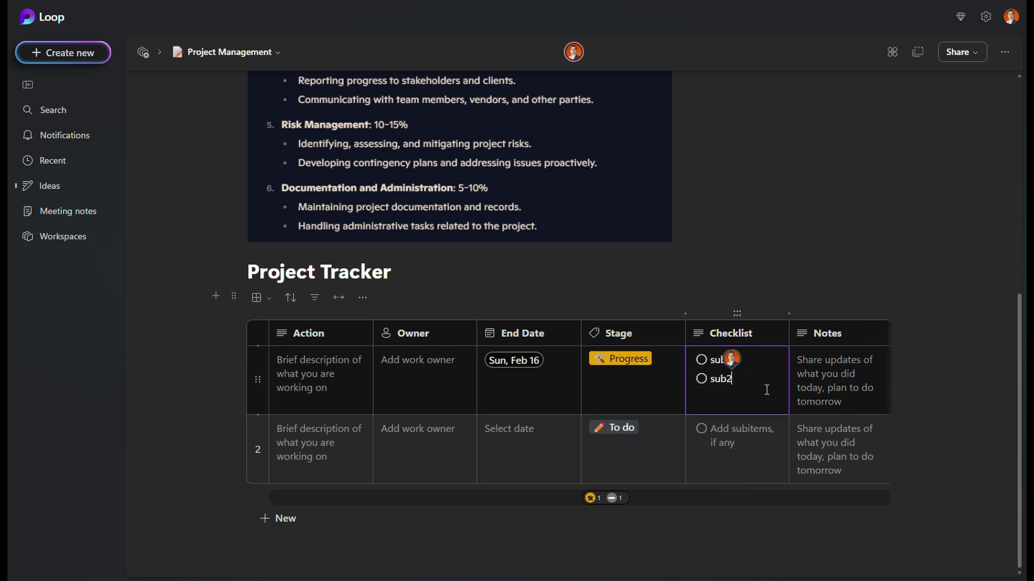
pyautogui.press('Return')
pyautogui.write('sub3')
pyautogui.click(853, 372)
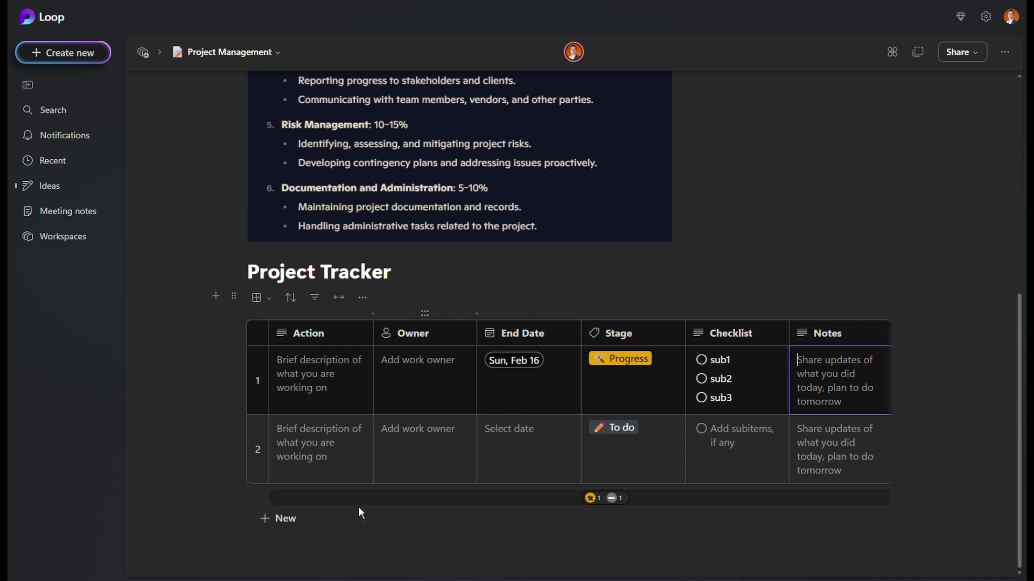
# Insert a new blank table below the Project Tracker table.
pyautogui.click(372, 536)
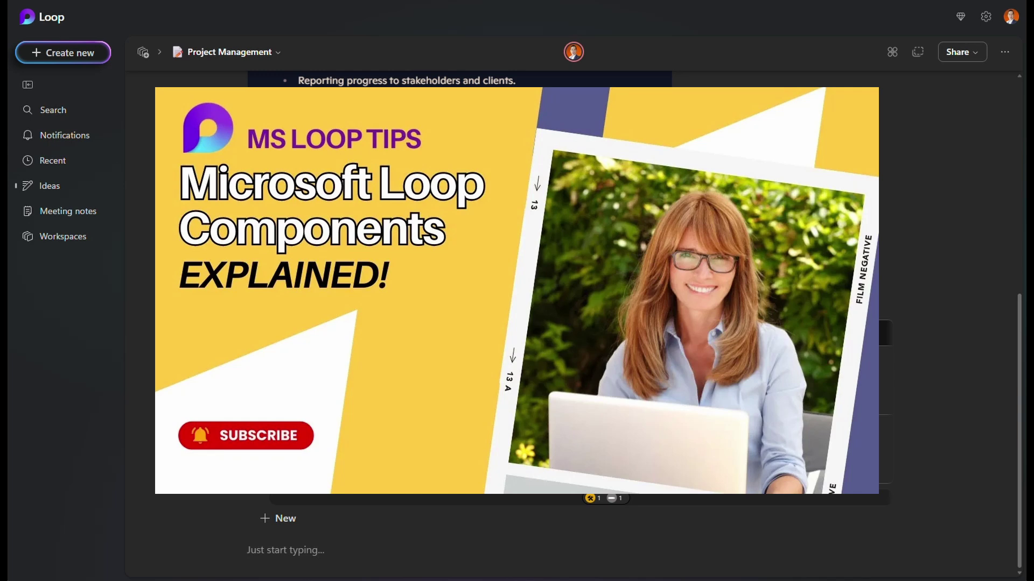
pyautogui.write('/')
pyautogui.scroll(-1, 329, 405)
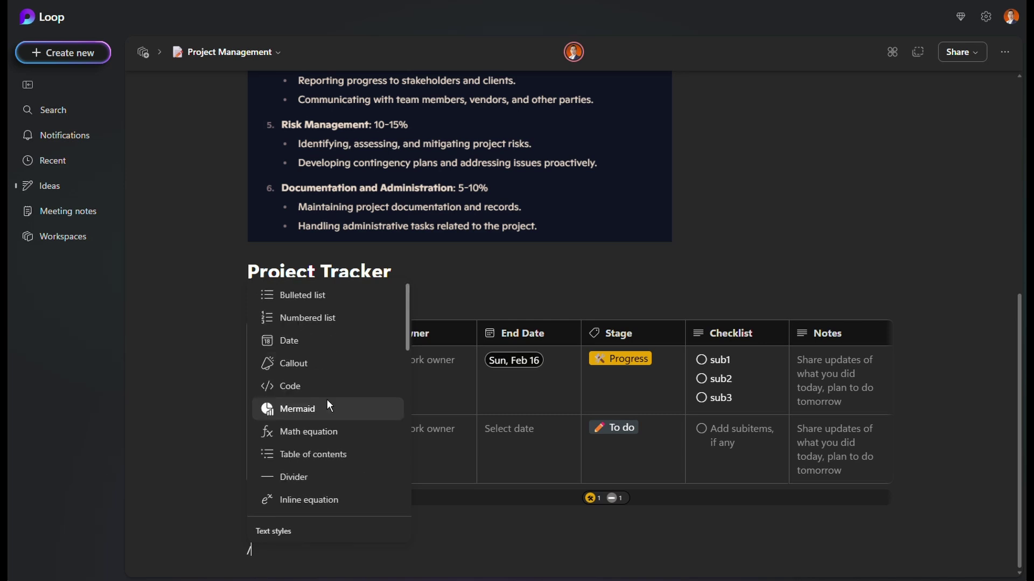
pyautogui.scroll(-12, 328, 403)
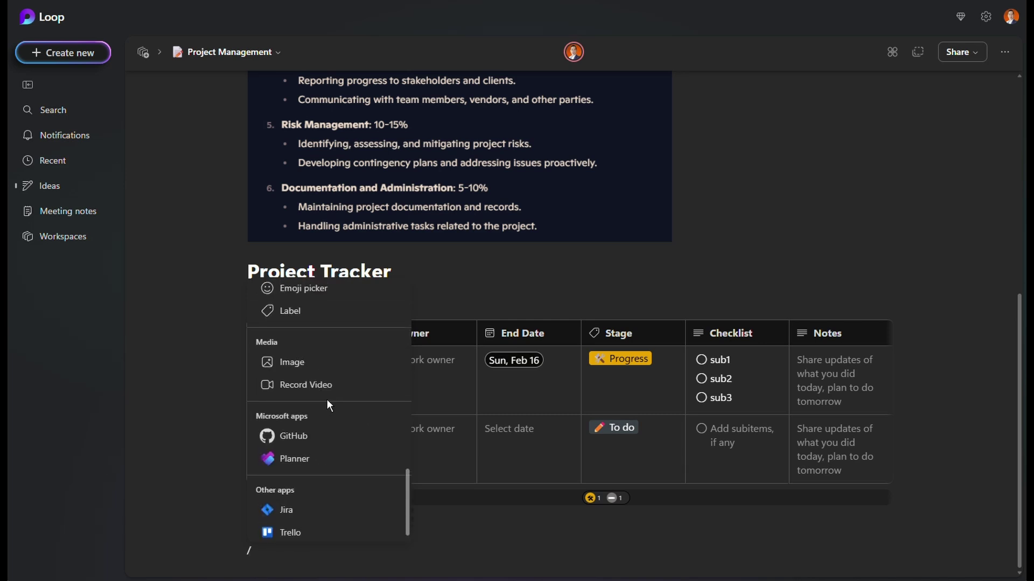
pyautogui.scroll(13, 328, 401)
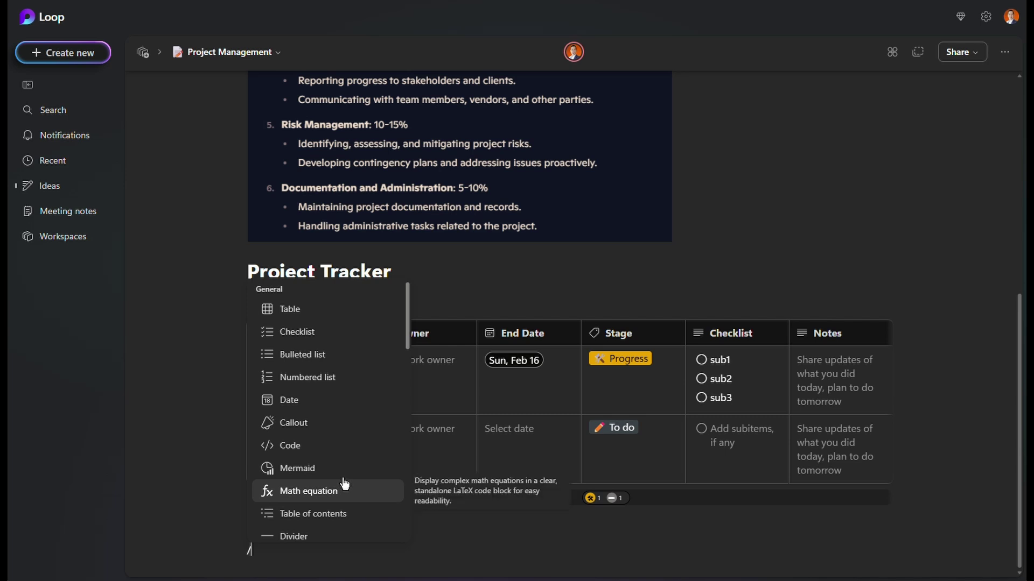
pyautogui.click(332, 310)
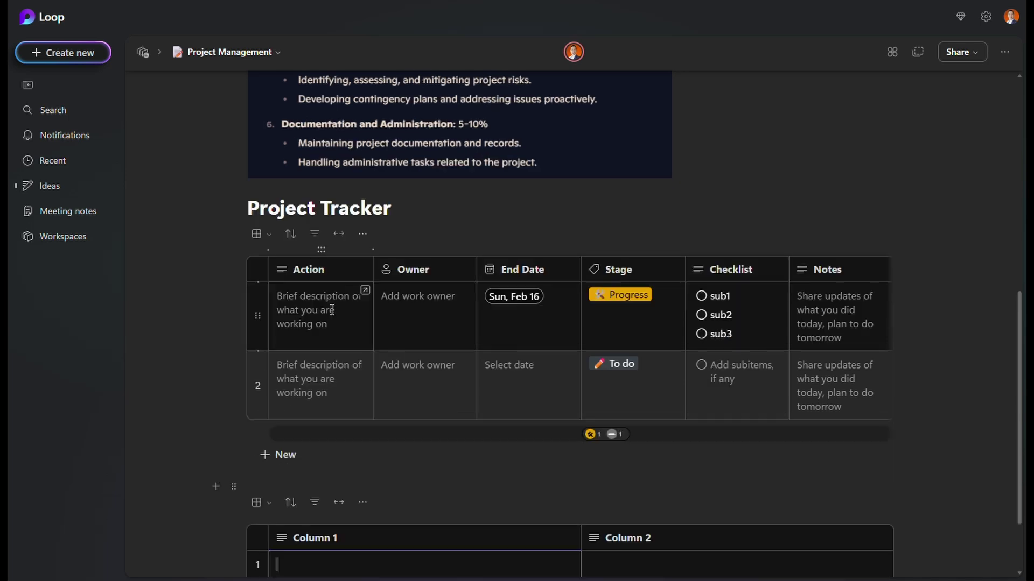
pyautogui.scroll(-2, 786, 495)
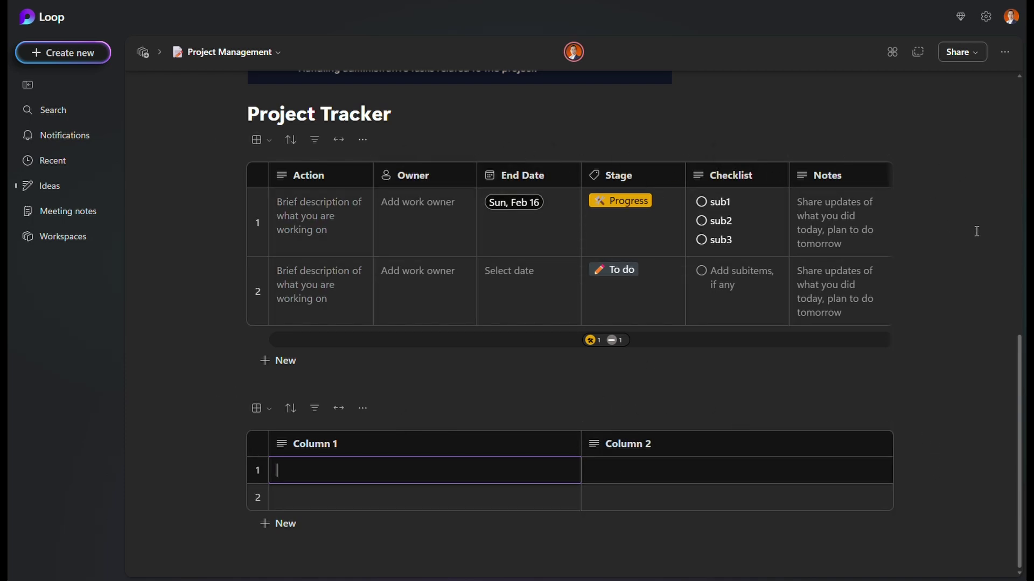
# Rename the new table's first column Action and its second column Owner.
pyautogui.click(340, 445)
pyautogui.hotkey('ctrl', 'a')
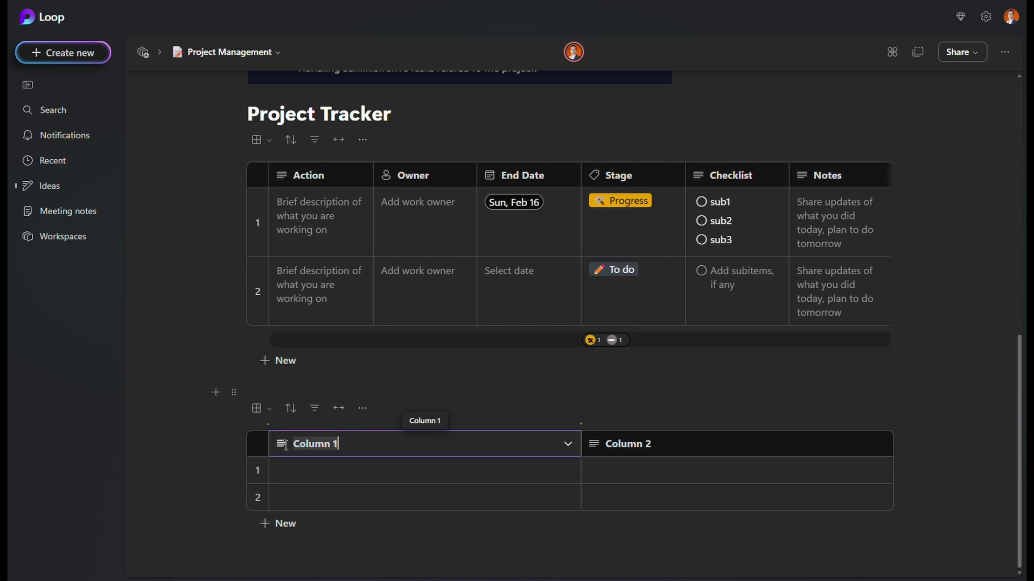
pyautogui.write('Action')
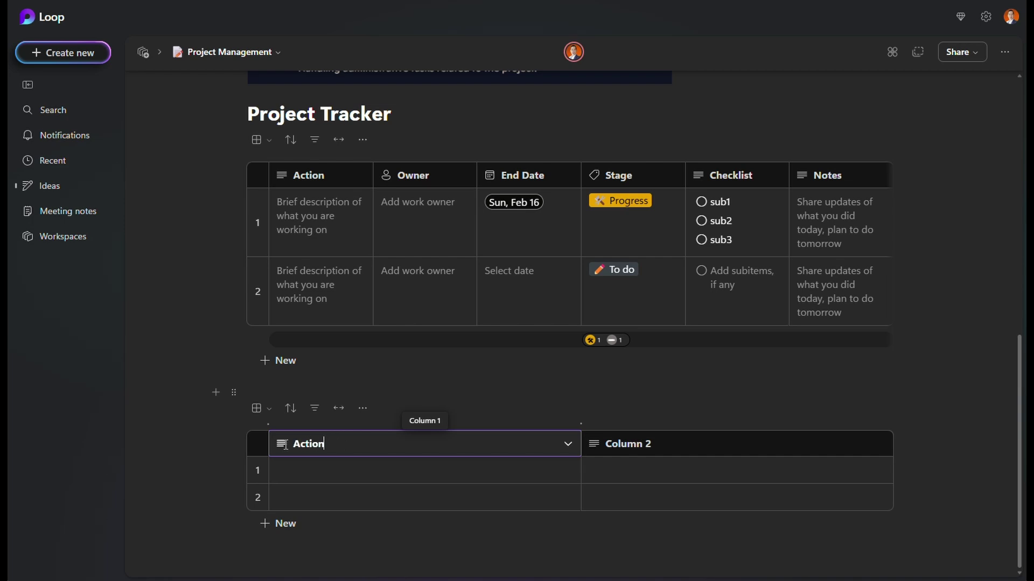
pyautogui.click(676, 445)
pyautogui.hotkey('ctrl', 'a')
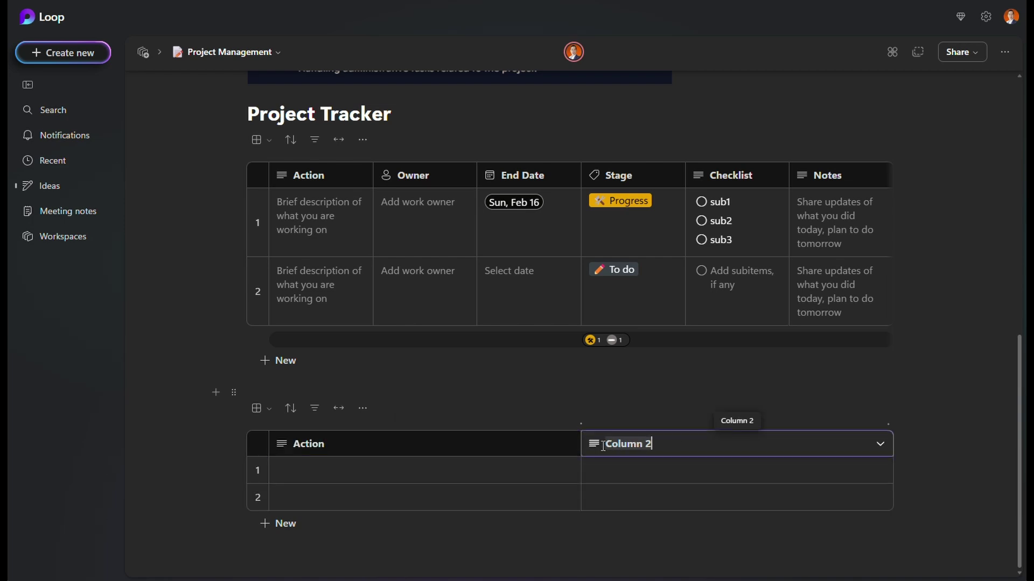
pyautogui.write('Owner')
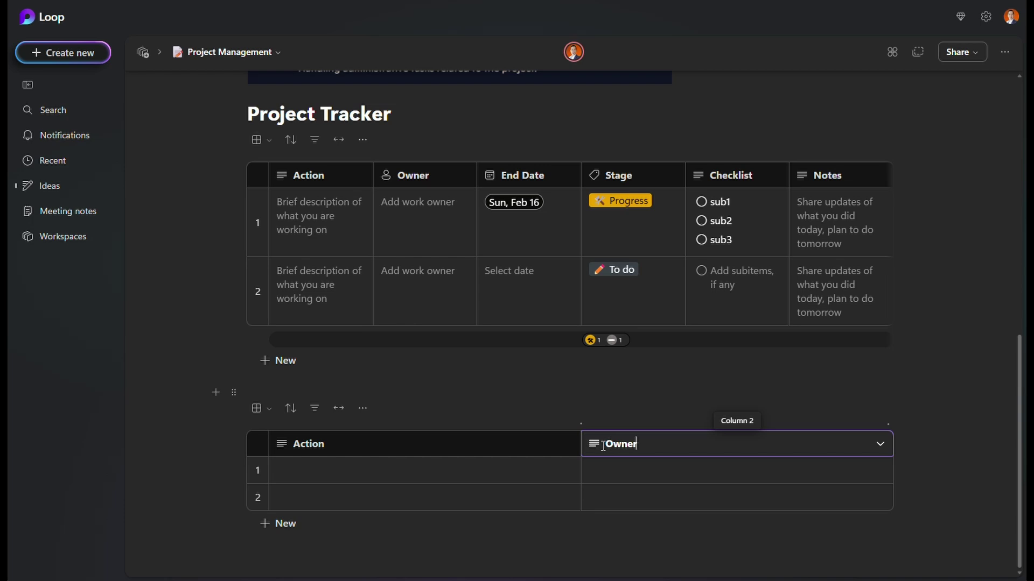
pyautogui.press('Return')
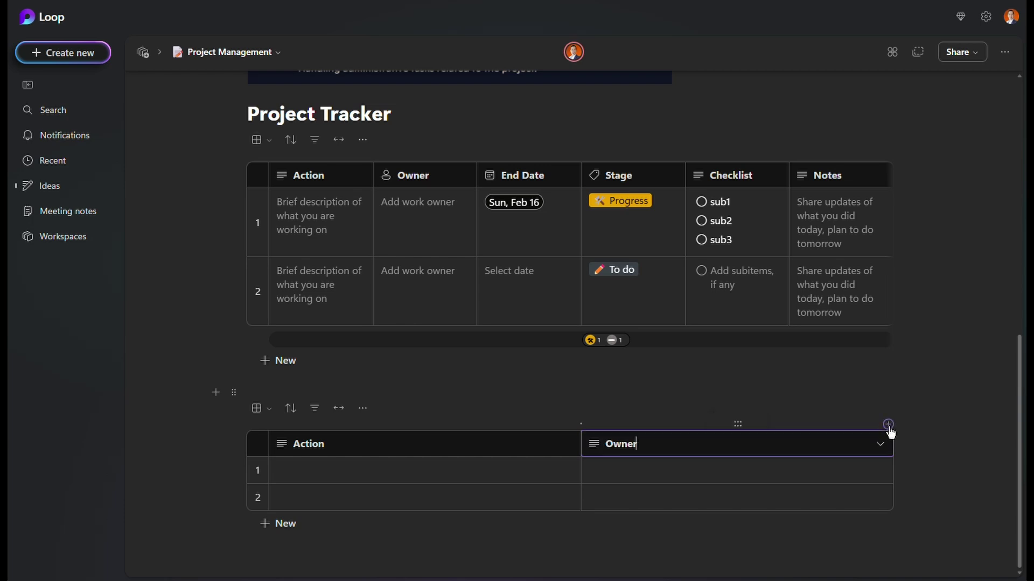
# Add four more columns after Owner in the new table.
pyautogui.click(889, 426)
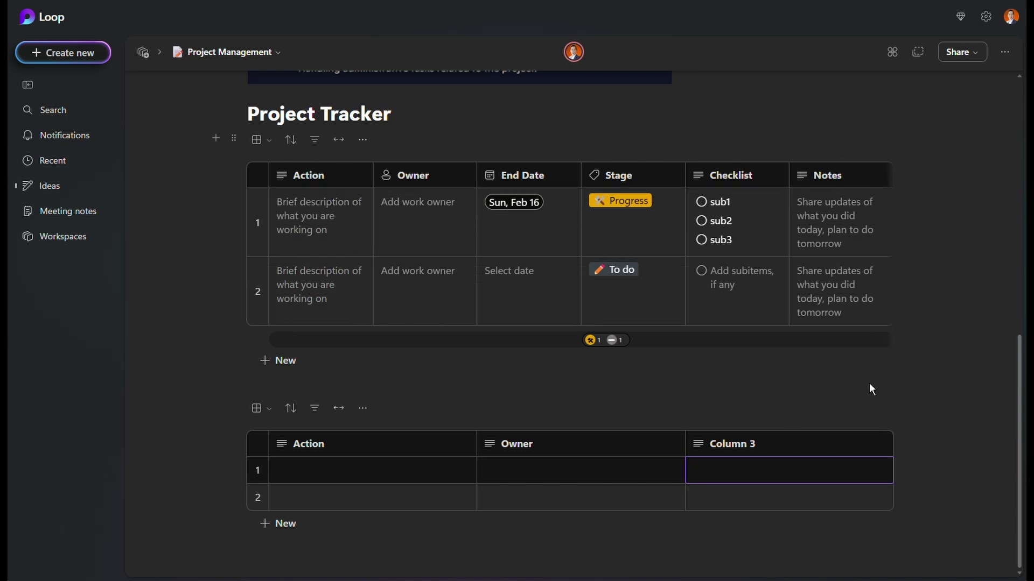
pyautogui.click(888, 426)
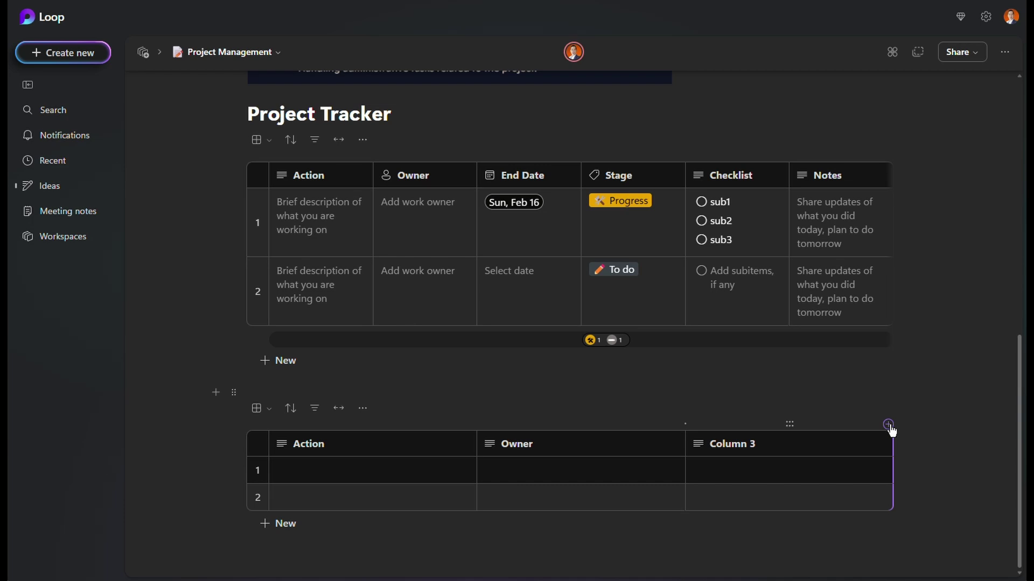
pyautogui.click(889, 426)
pyautogui.click(890, 427)
pyautogui.click(889, 426)
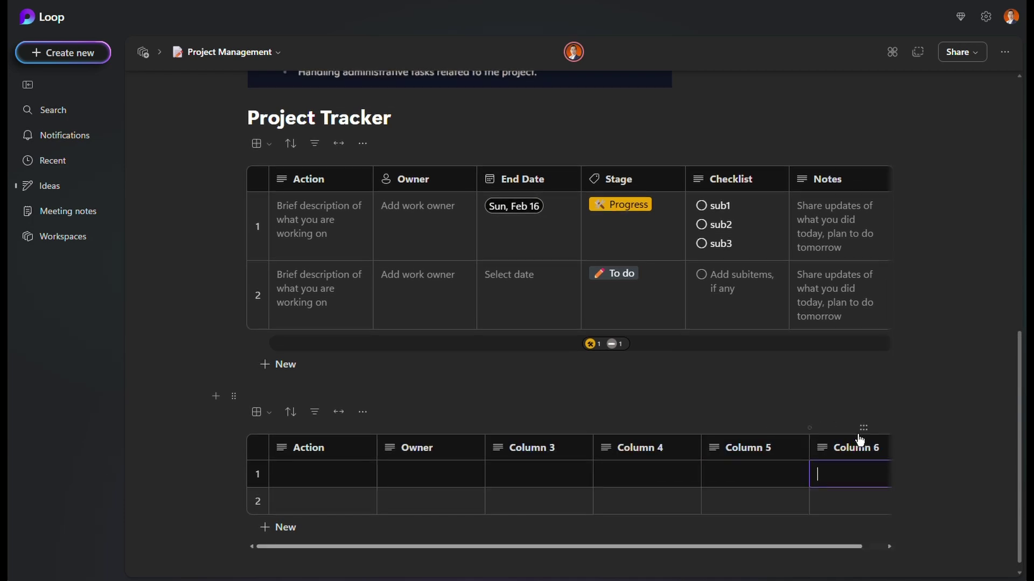
# Rename the new table's third column End Date.
pyautogui.click(538, 447)
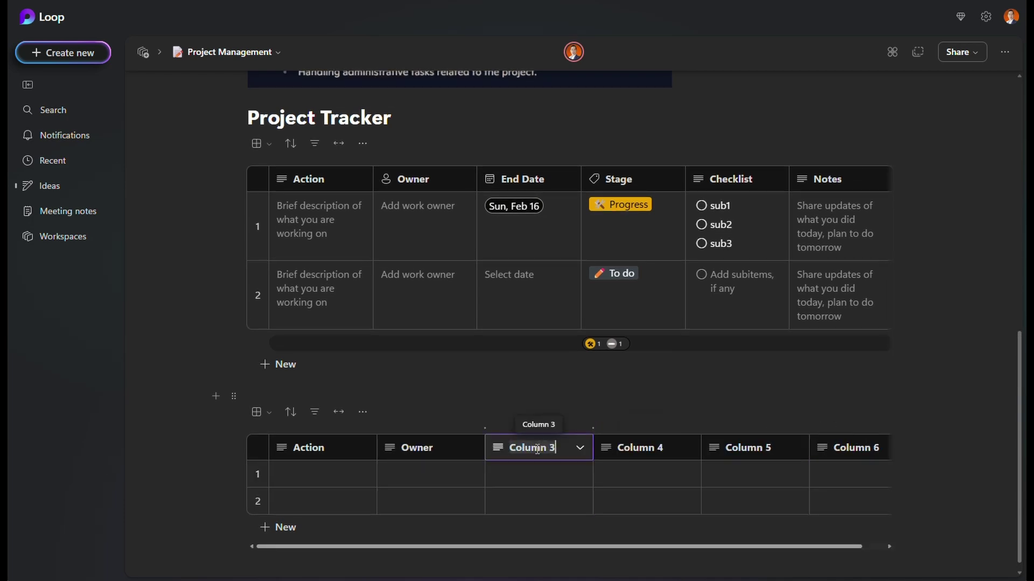
pyautogui.write('End D')
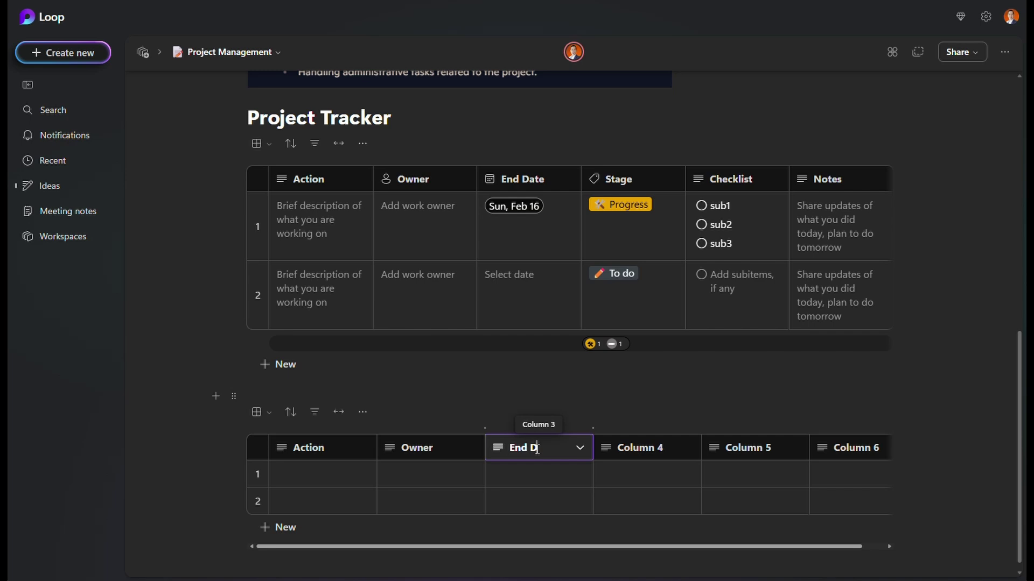
pyautogui.write('ate')
# Rename the new table's fourth column Stage, removing the leftover default heading text.
pyautogui.click(647, 449)
pyautogui.write('Stage')
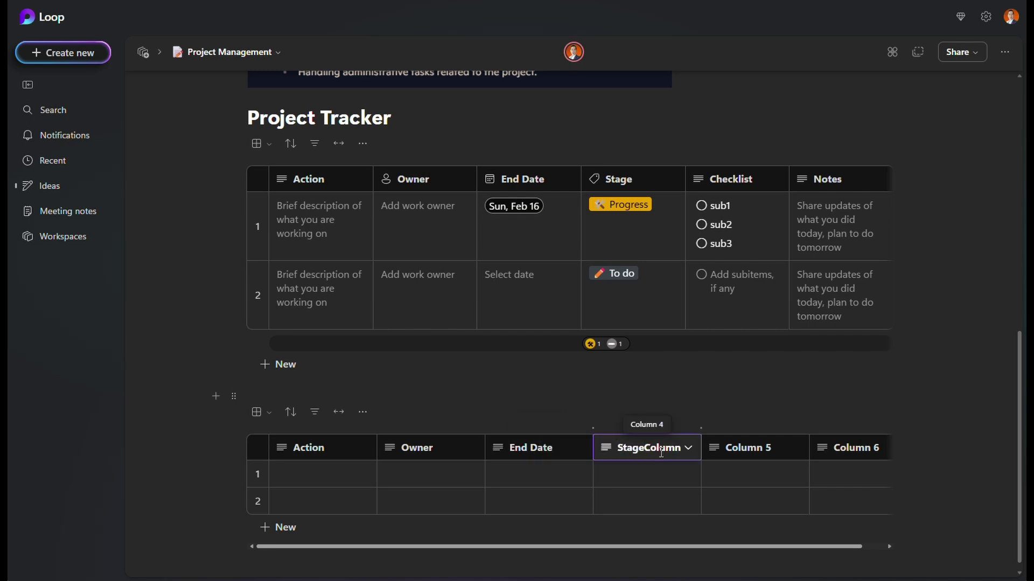
pyautogui.press('Tab')
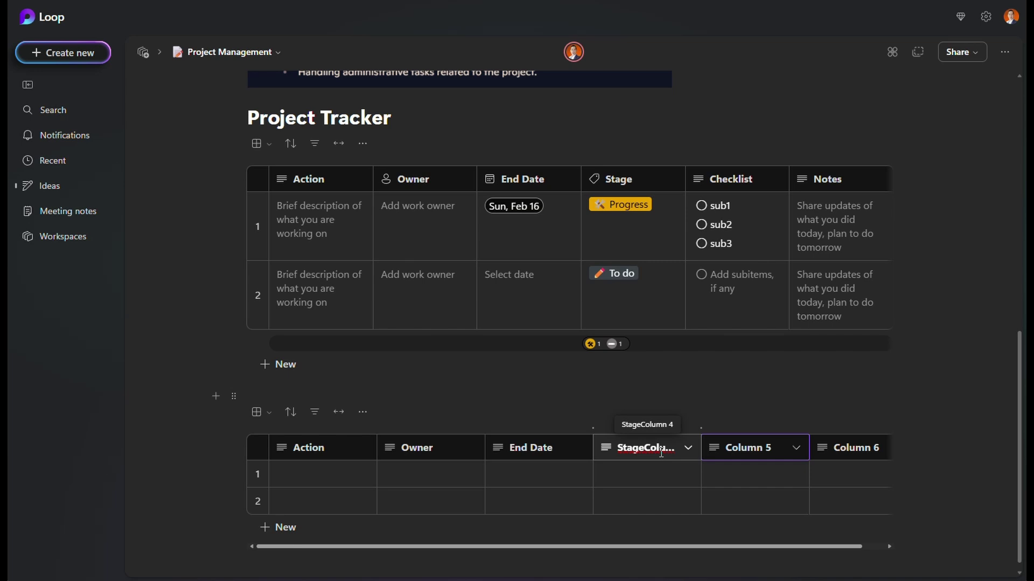
pyautogui.click(661, 452)
pyautogui.press('BackSpace')
pyautogui.press('BackSpace')
pyautogui.press('BackSpace')
pyautogui.press('BackSpace')
pyautogui.press('BackSpace')
pyautogui.press('BackSpace')
pyautogui.press('BackSpace')
pyautogui.press('BackSpace')
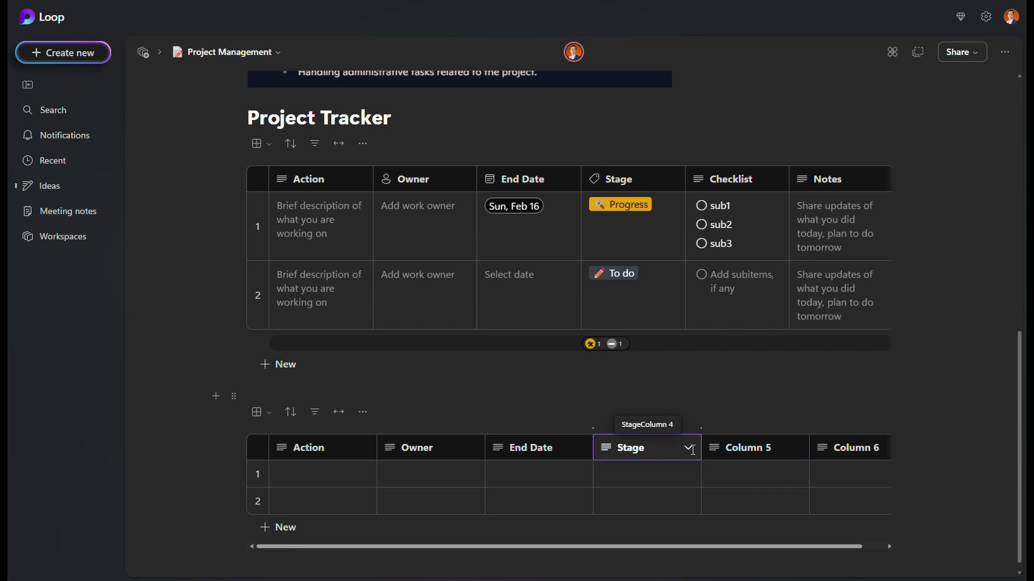
# Rename the new table's fifth column Checklist and its sixth column Notes.
pyautogui.press('Tab')
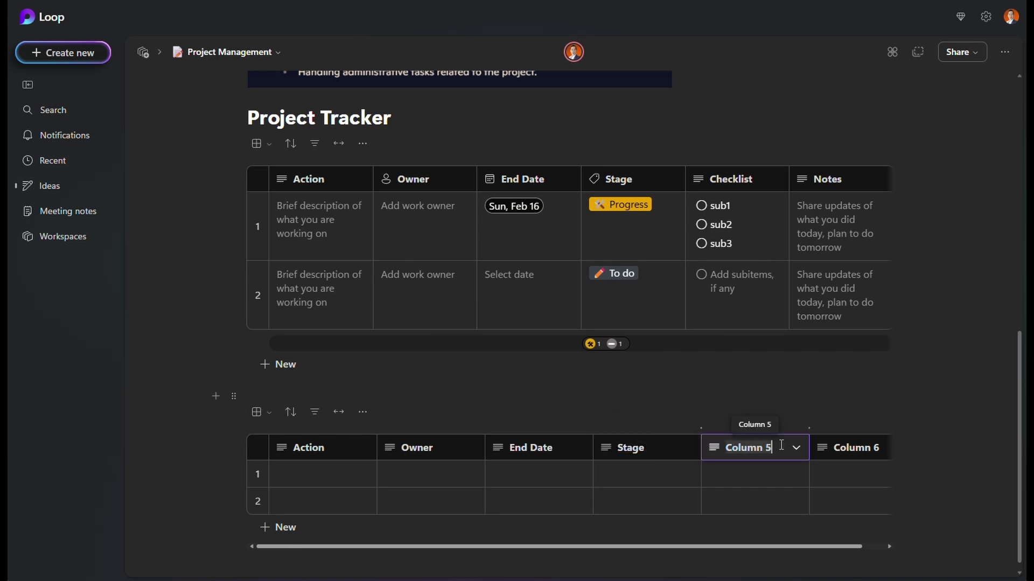
pyautogui.write('Checklist')
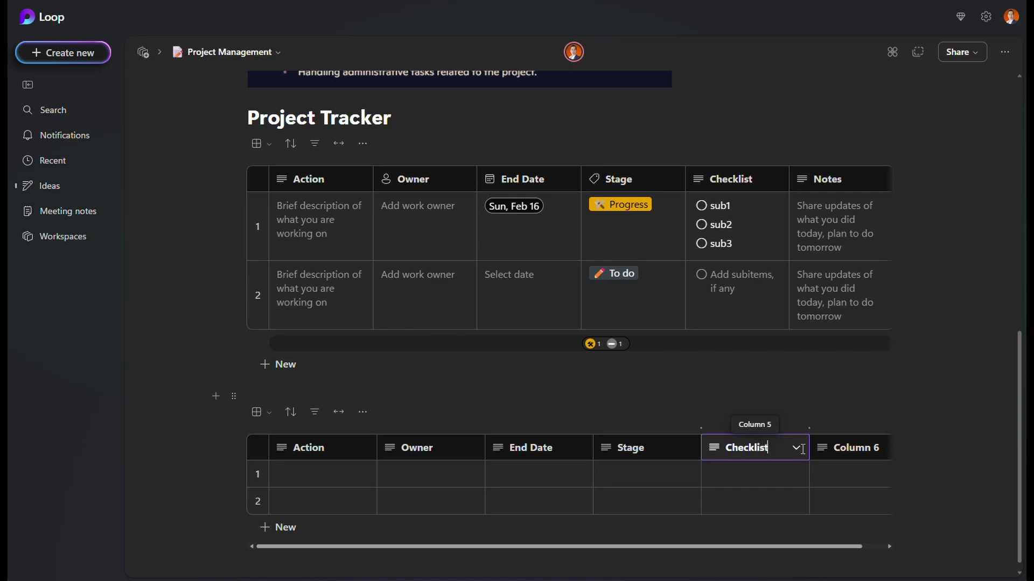
pyautogui.press('Tab')
pyautogui.write('N')
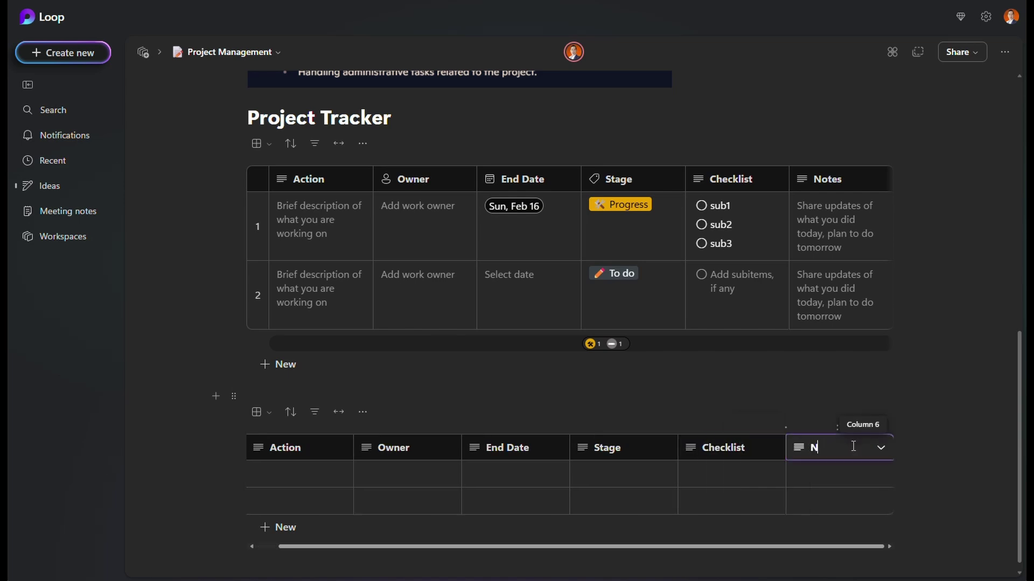
pyautogui.write('otes')
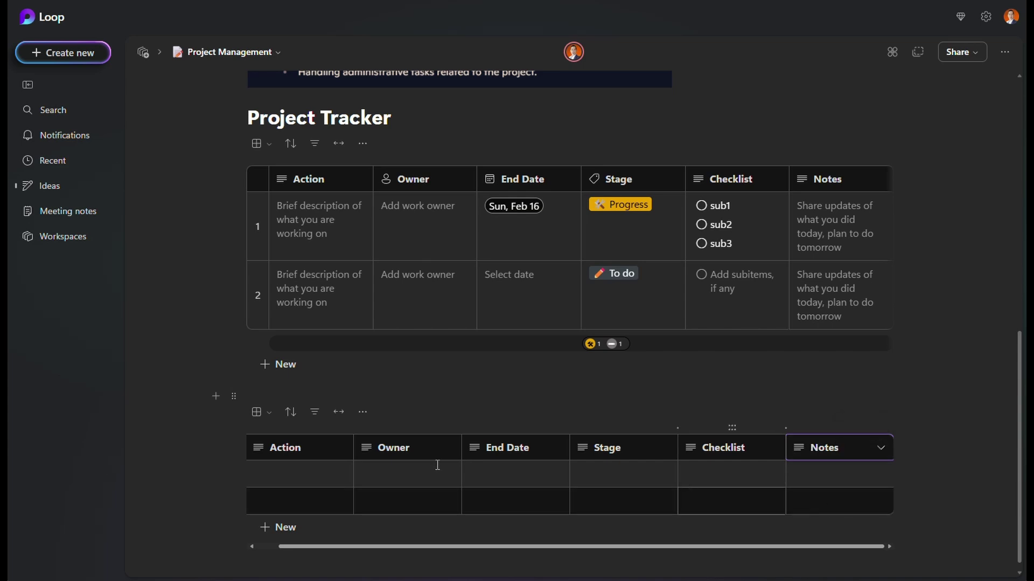
# Examine the column types available for the new table's Action column.
pyautogui.click(291, 483)
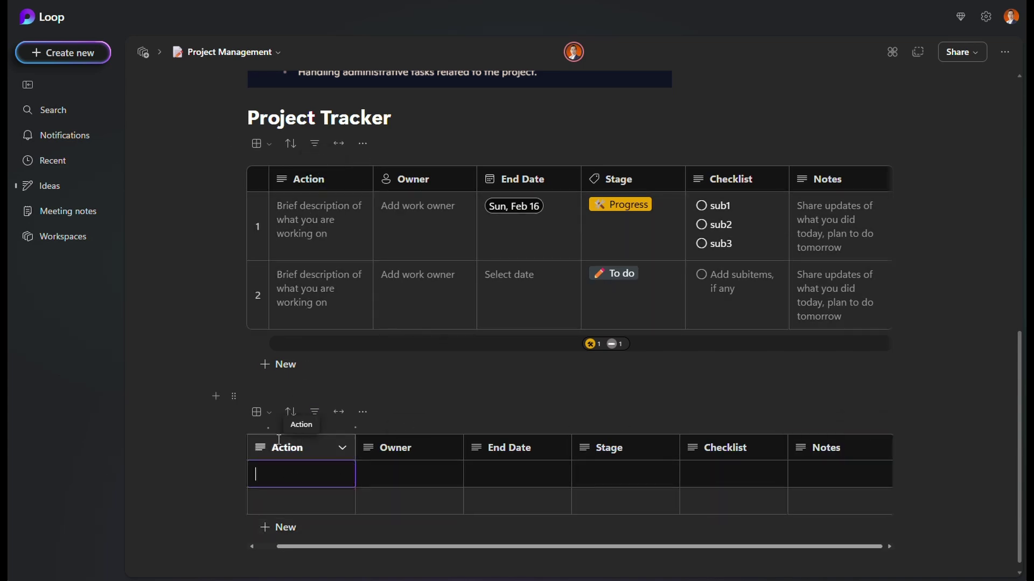
pyautogui.click(341, 450)
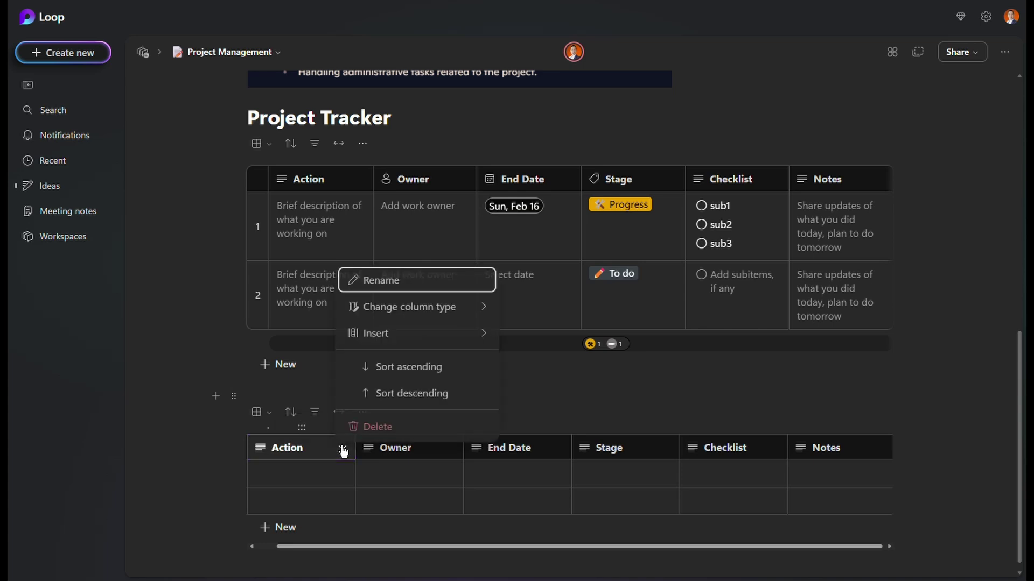
pyautogui.moveTo(415, 306)
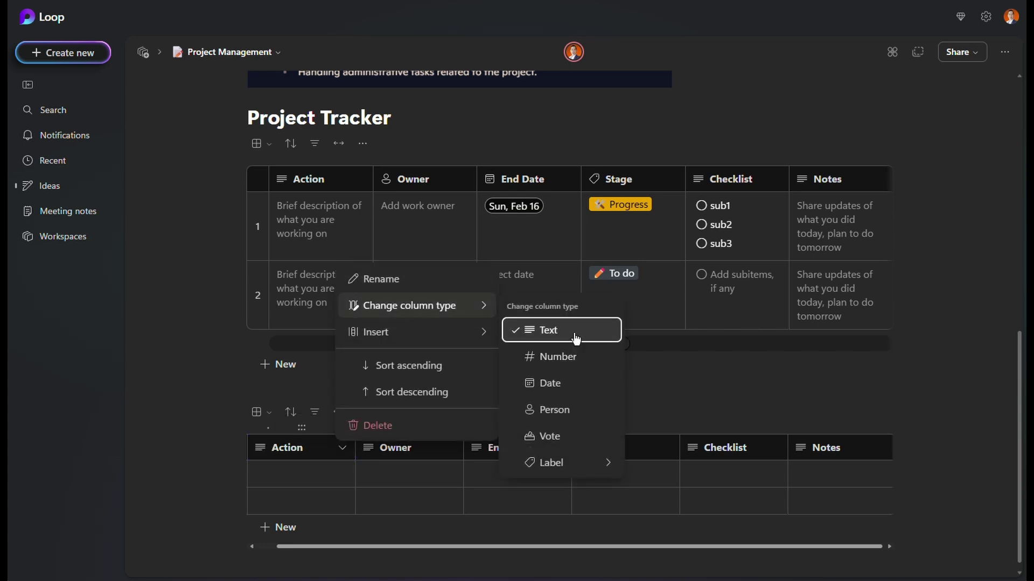
# Change the new table's Owner column to the Person column type.
pyautogui.click(416, 477)
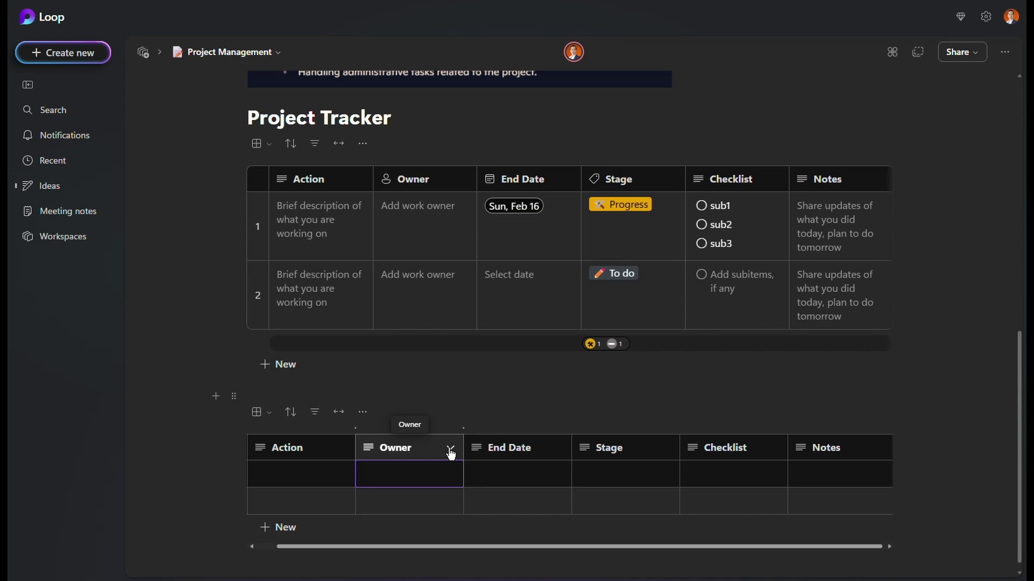
pyautogui.click(450, 454)
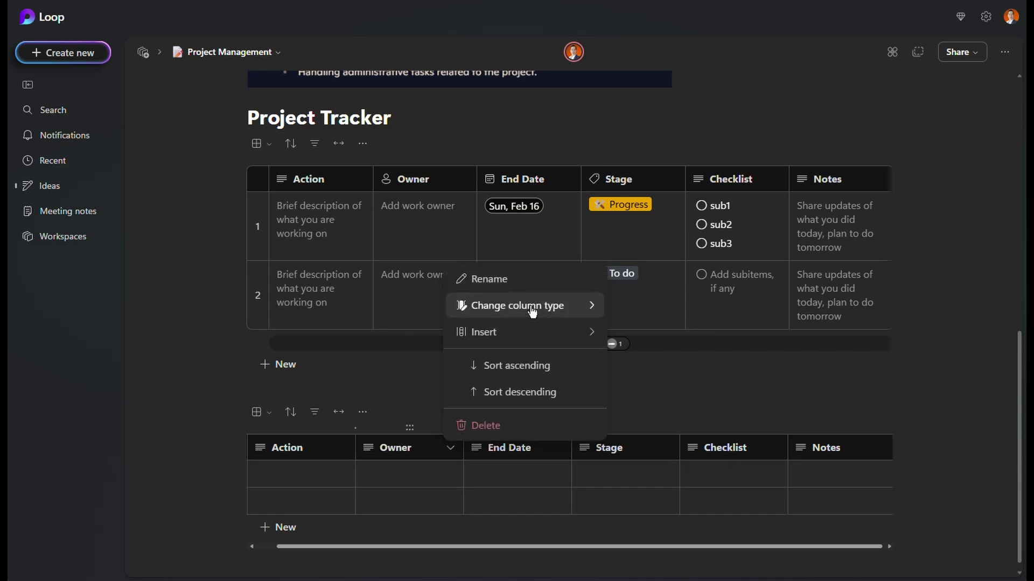
pyautogui.moveTo(531, 310)
pyautogui.click(654, 409)
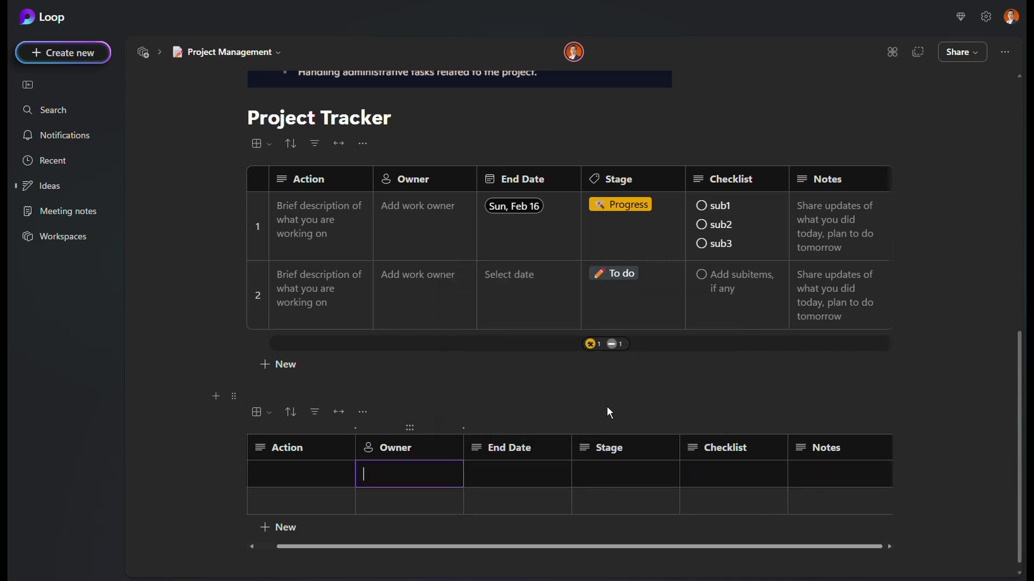
# Assign the first suggested person as the owner in the new table's first row.
pyautogui.click(407, 478)
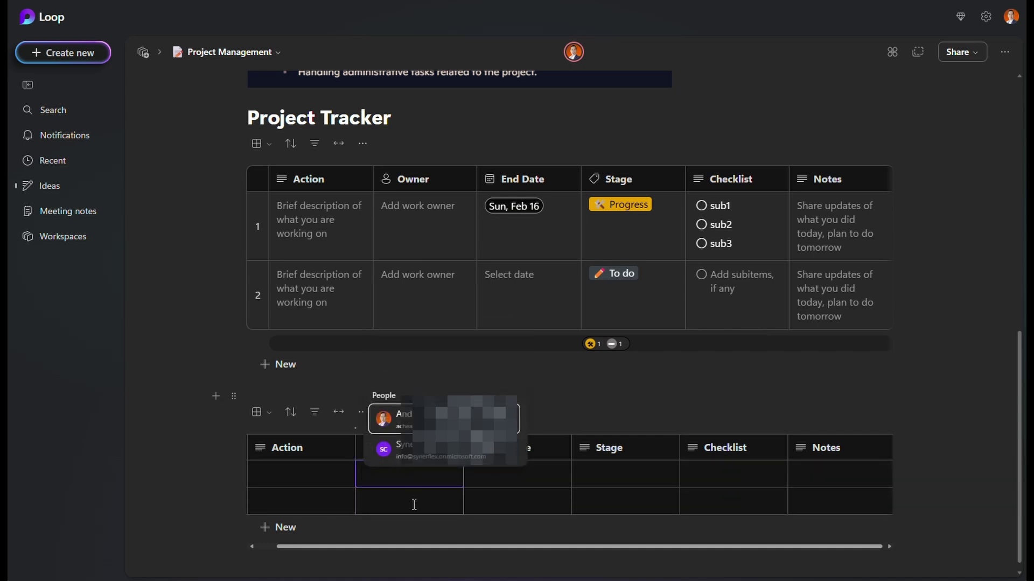
pyautogui.press('Return')
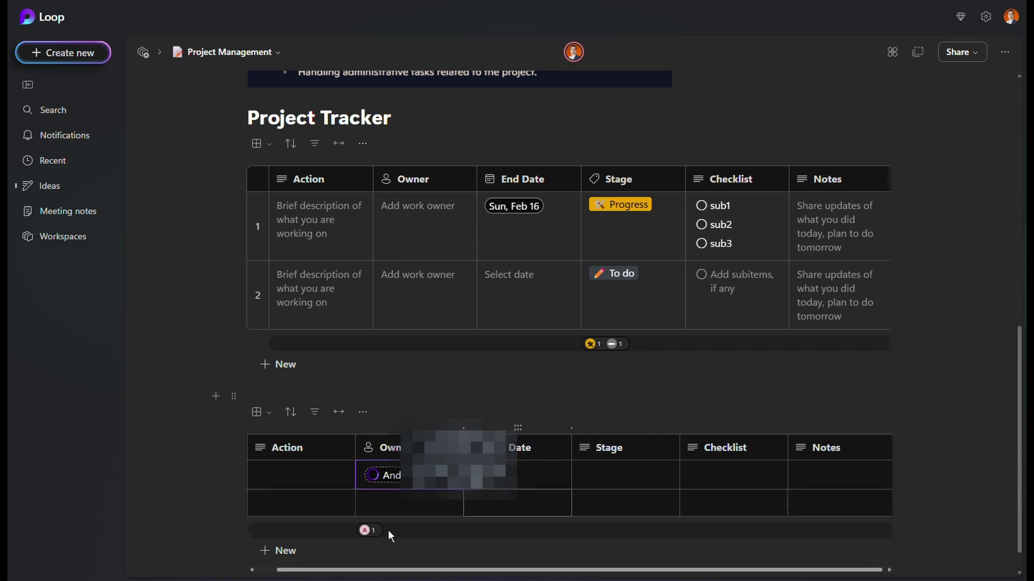
pyautogui.click(404, 503)
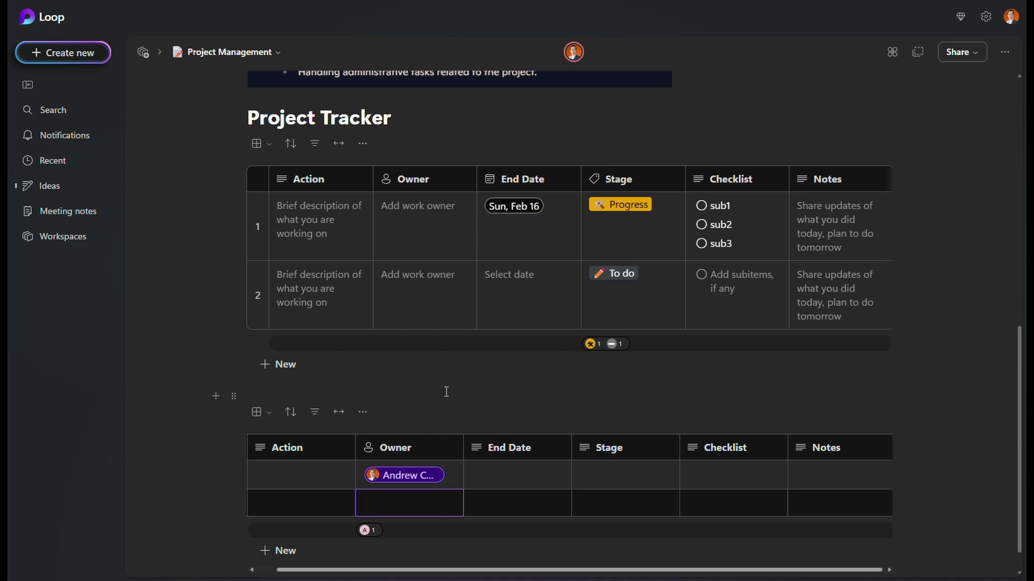
pyautogui.click(449, 450)
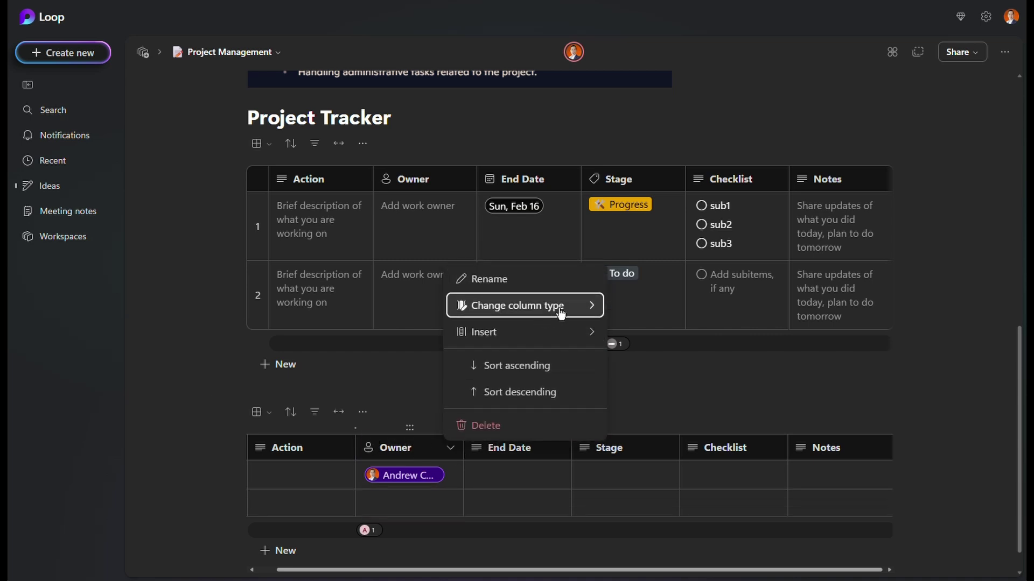
pyautogui.moveTo(560, 306)
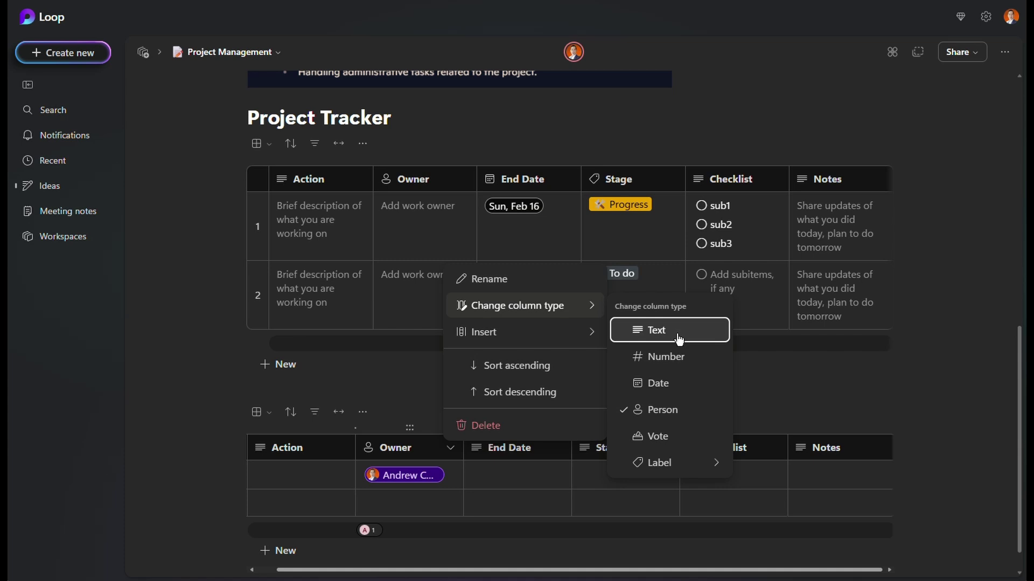
pyautogui.click(403, 384)
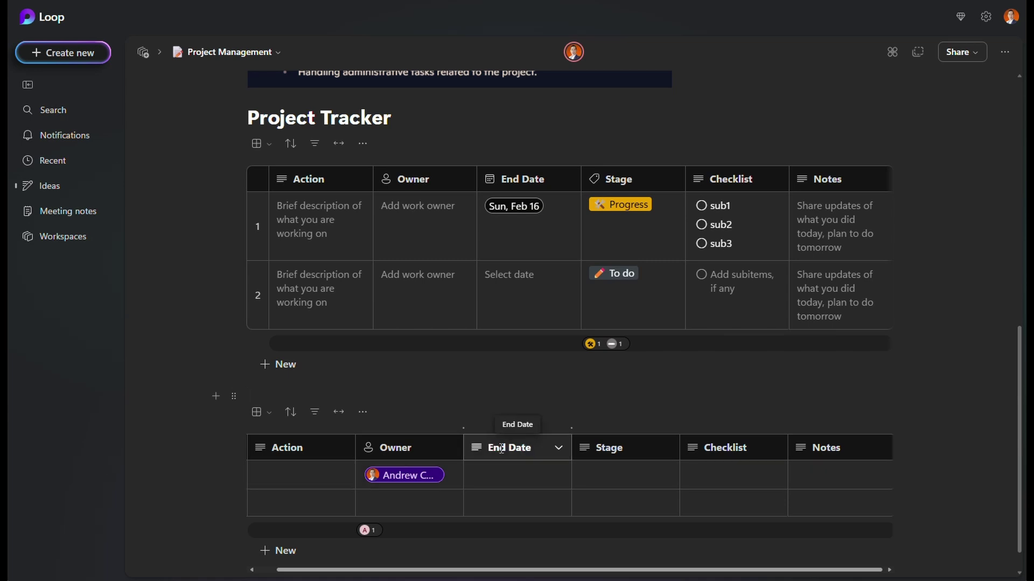
# Change the new table's End Date column to the Date column type.
pyautogui.click(558, 449)
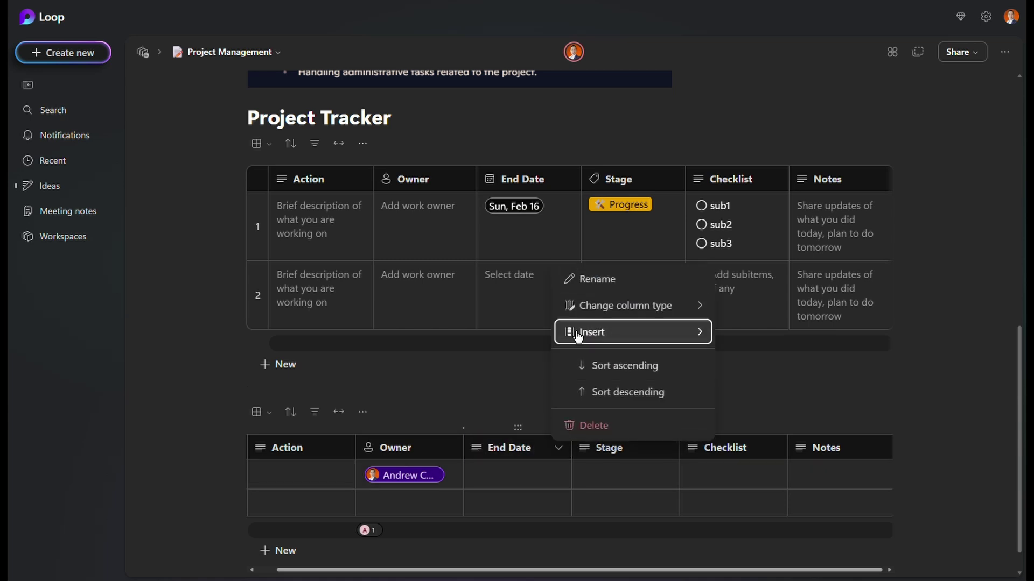
pyautogui.moveTo(652, 308)
pyautogui.click(768, 383)
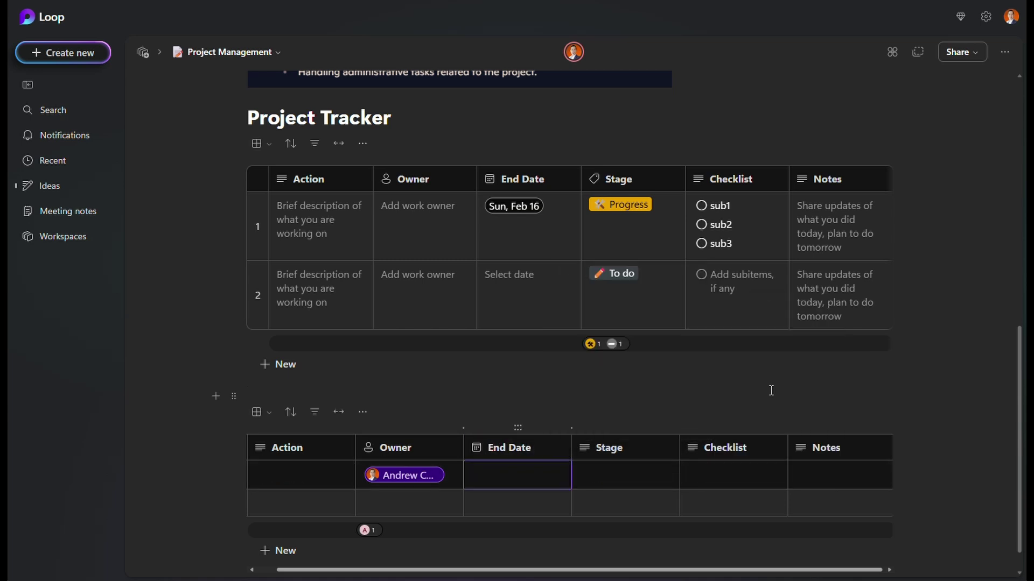
pyautogui.click(518, 488)
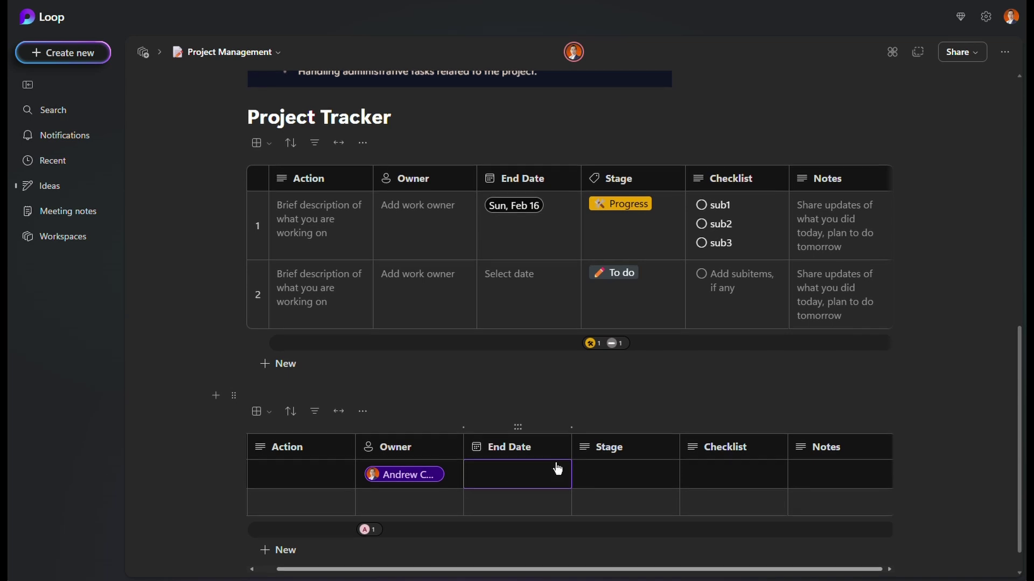
# Add a third row to the new table and set its End Date to February 13, 2025.
pyautogui.scroll(-1, 556, 468)
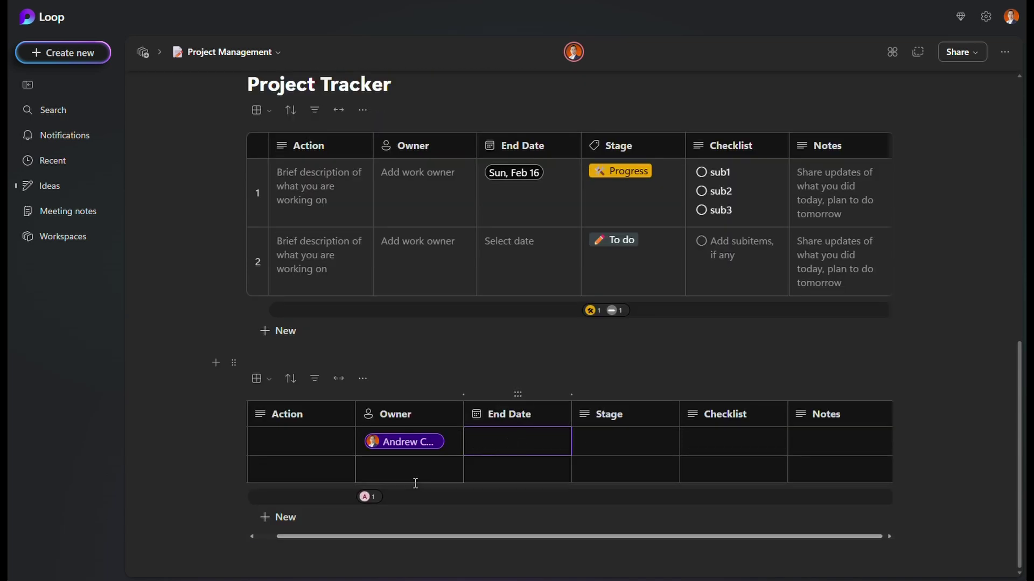
pyautogui.click(265, 518)
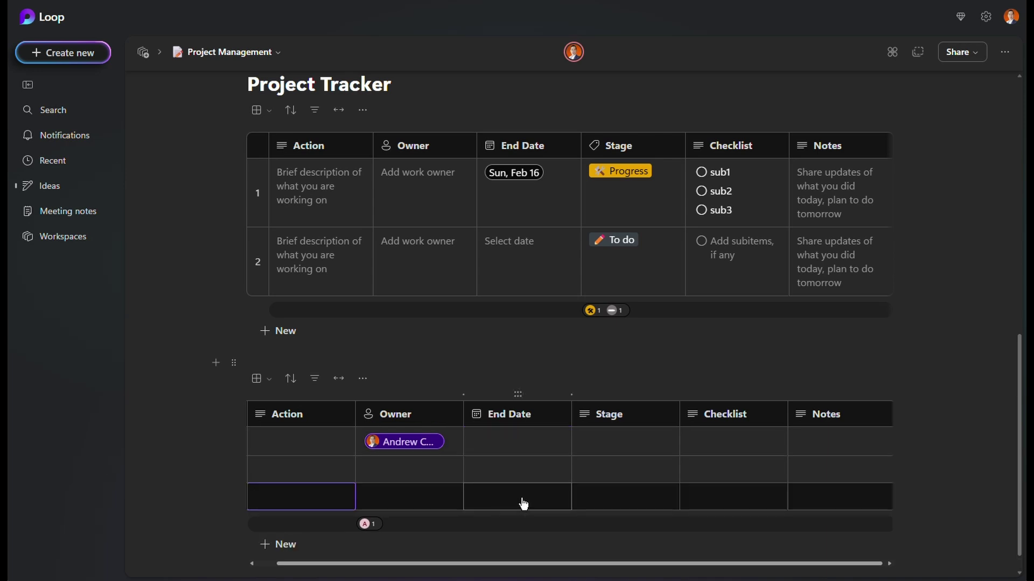
pyautogui.click(502, 494)
pyautogui.click(503, 495)
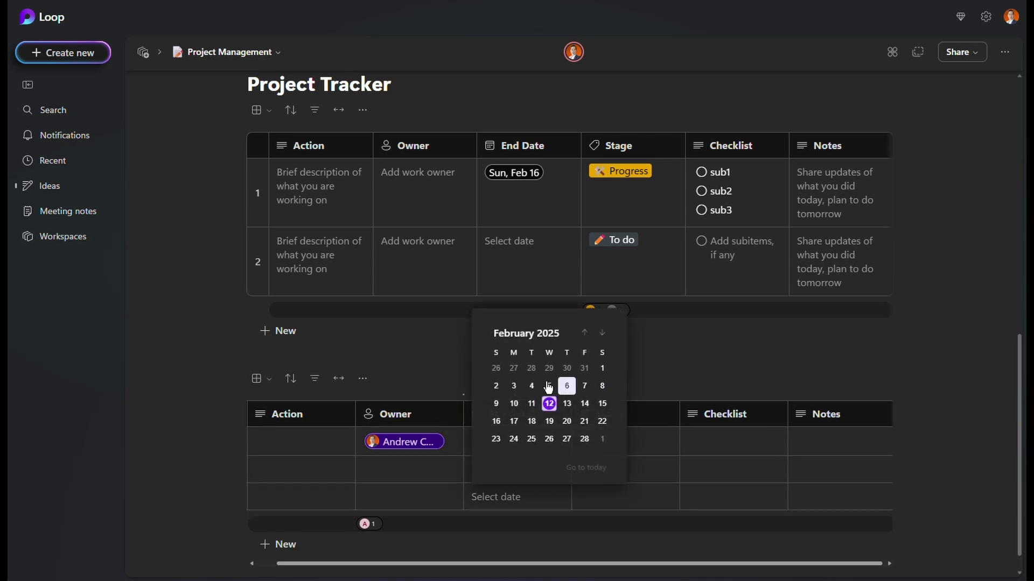
pyautogui.click(566, 404)
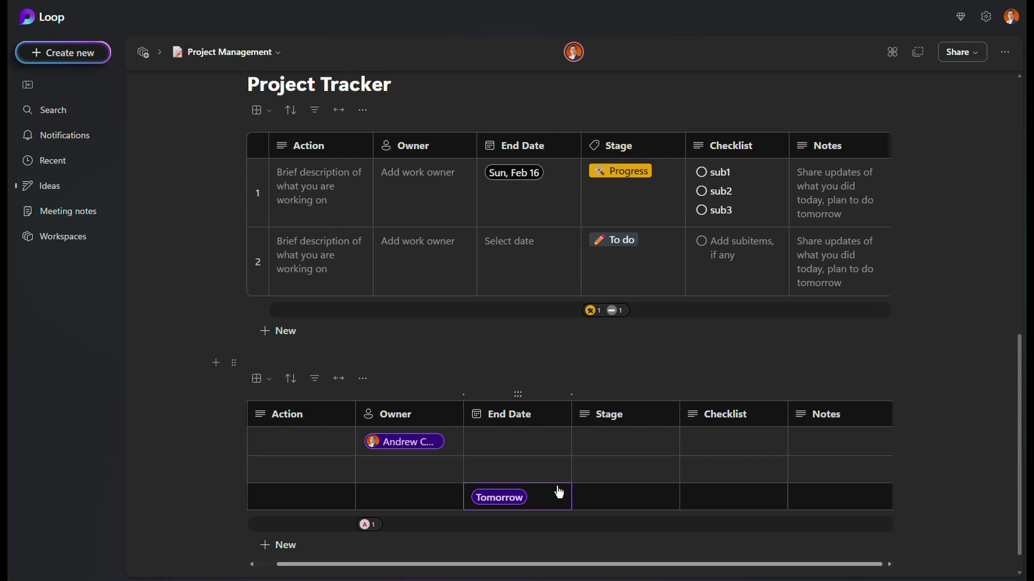
# Set the End Date to February 26 in the new table's second row and February 19 in its first row.
pyautogui.click(523, 475)
pyautogui.click(548, 412)
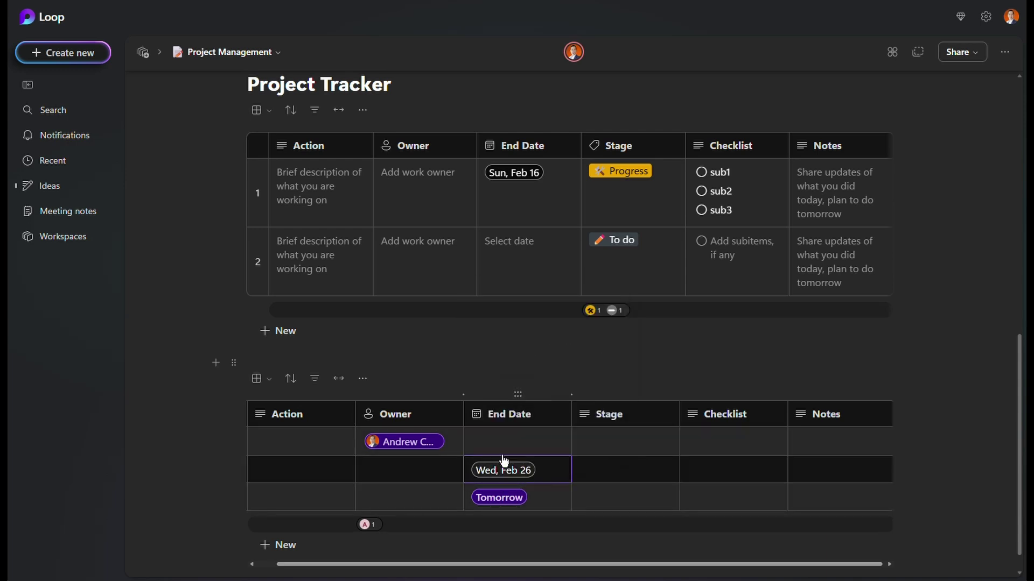
pyautogui.click(502, 442)
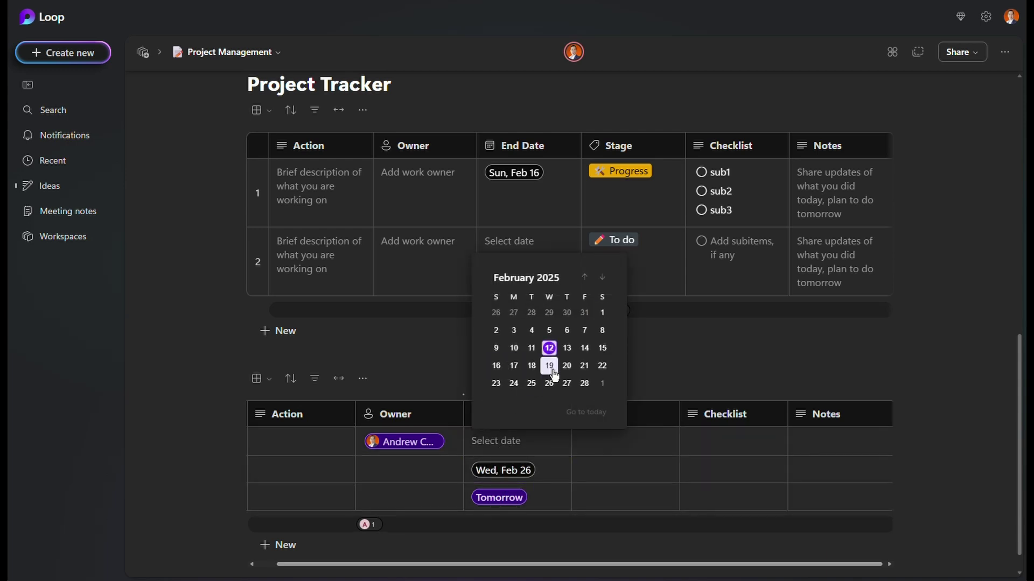
pyautogui.click(549, 366)
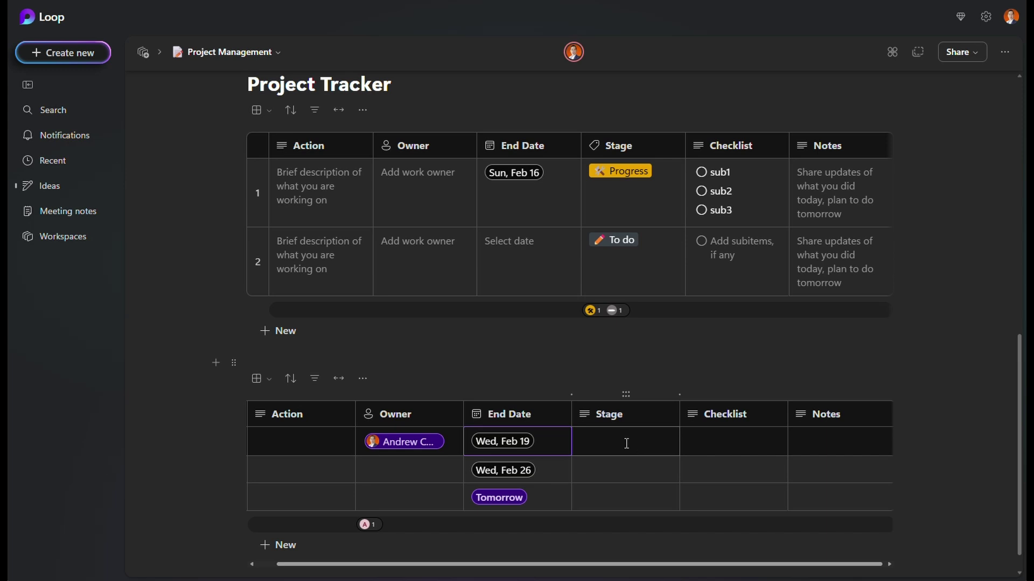
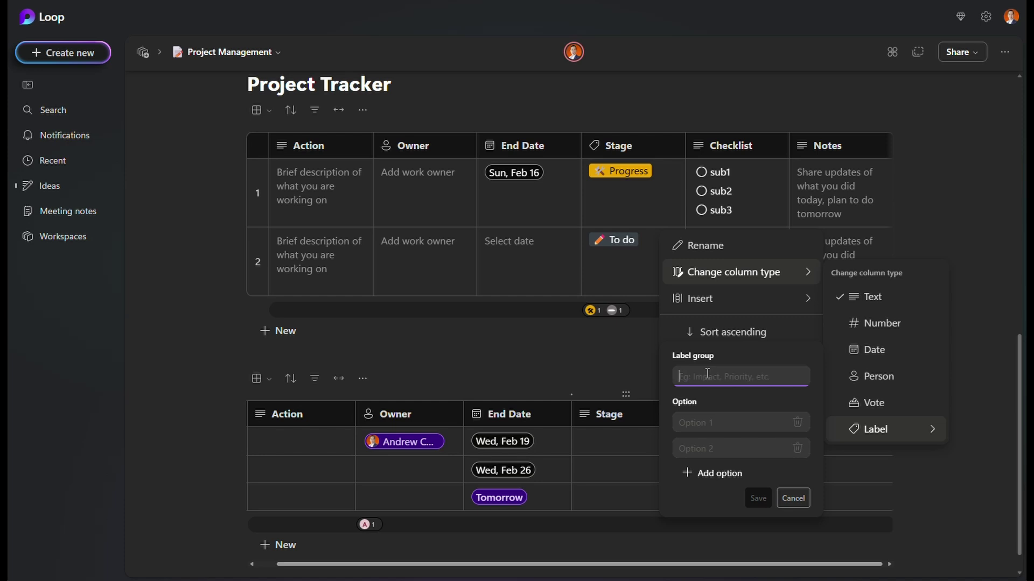
# Convert the new table's Stage column to a custom label group named Stage with the options To Do, Progress and Complete.
pyautogui.write('Stage')
pyautogui.click(702, 425)
pyautogui.write('To ')
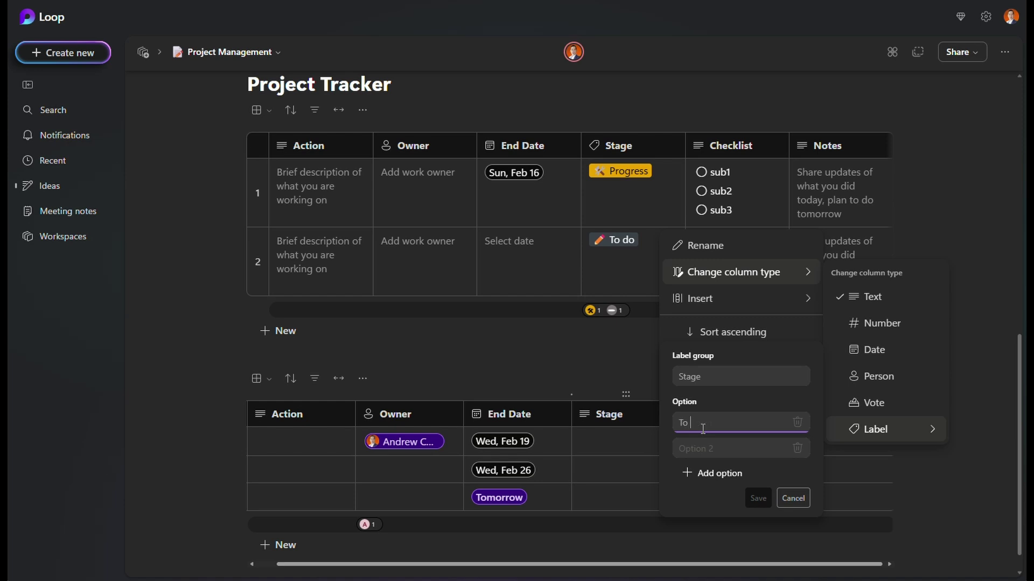
pyautogui.write('Do')
pyautogui.click(700, 447)
pyautogui.write('Pro')
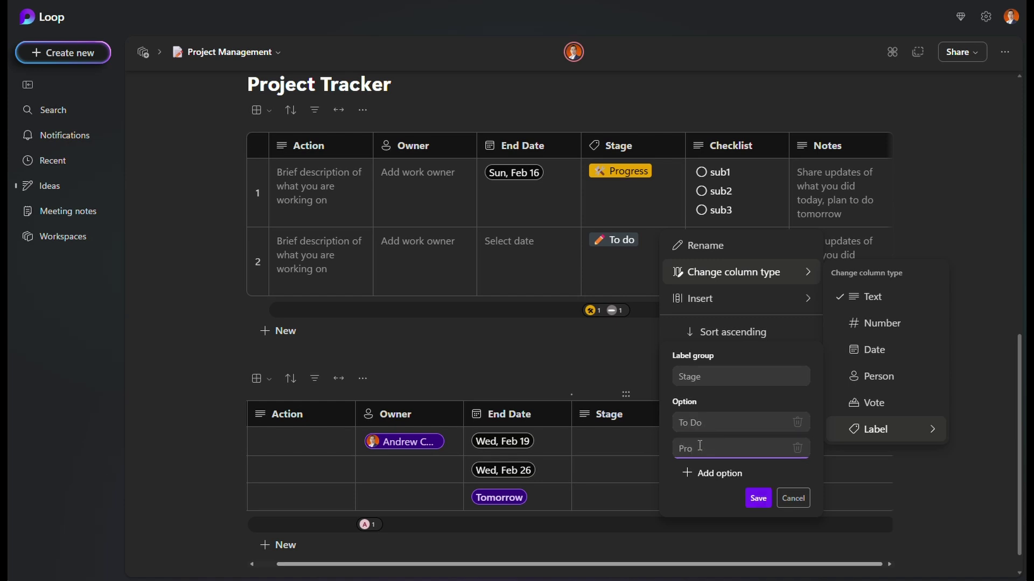
pyautogui.write('gress')
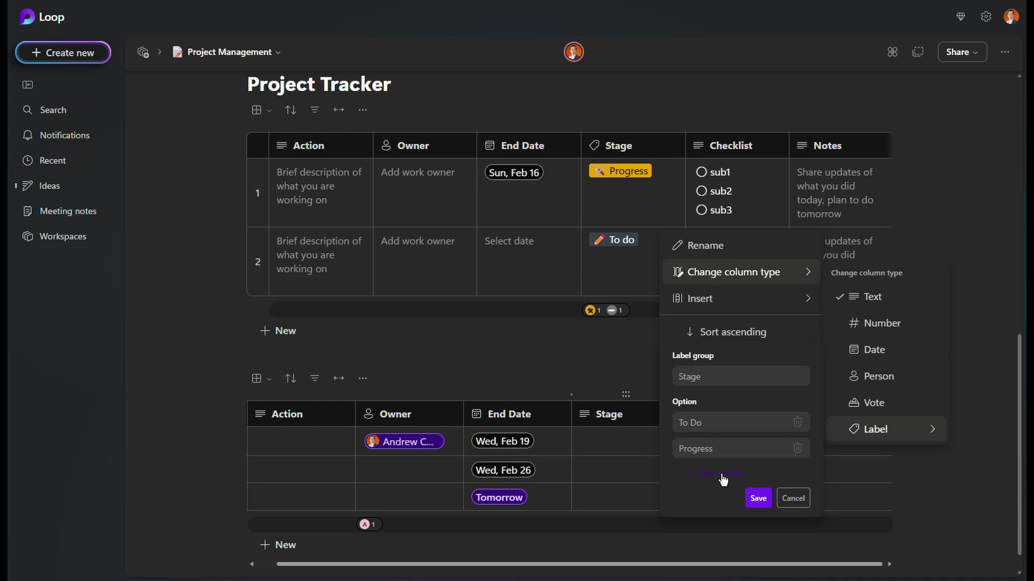
pyautogui.click(719, 475)
pyautogui.write('Complete')
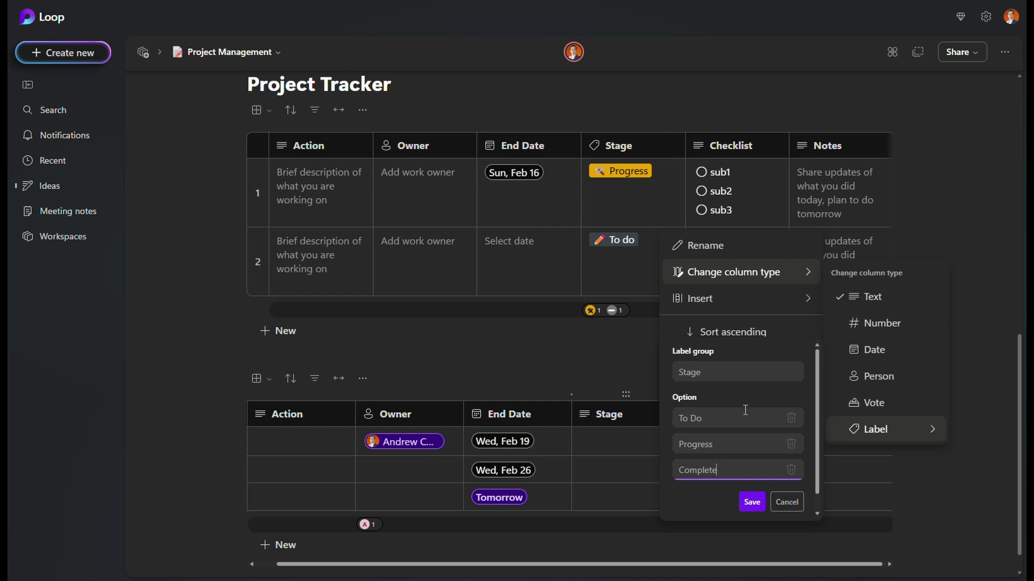
pyautogui.click(753, 503)
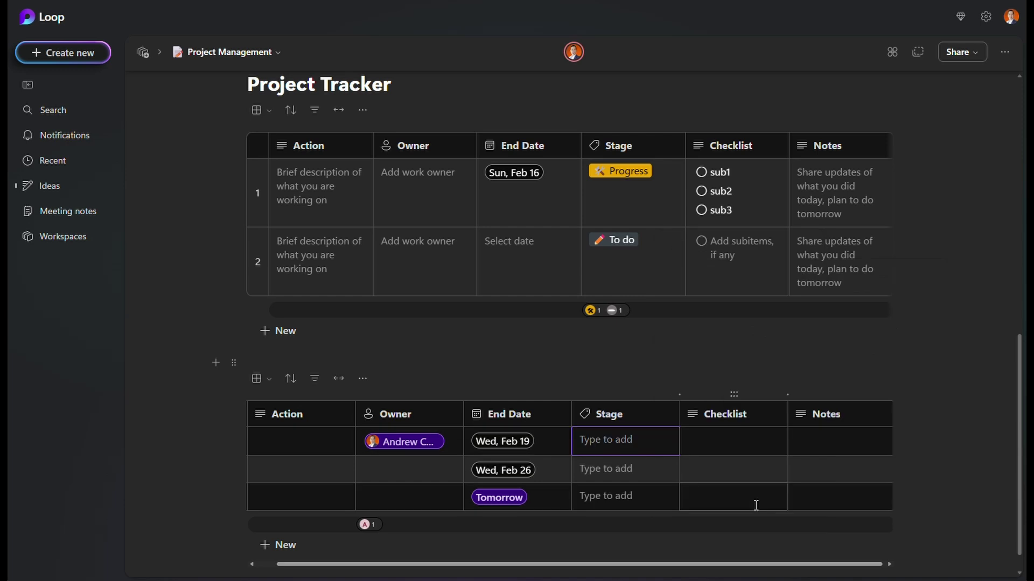
# Recolor the new Stage label options: gray for To Do, golden yellow for Progress and bright green for Complete.
pyautogui.click(636, 440)
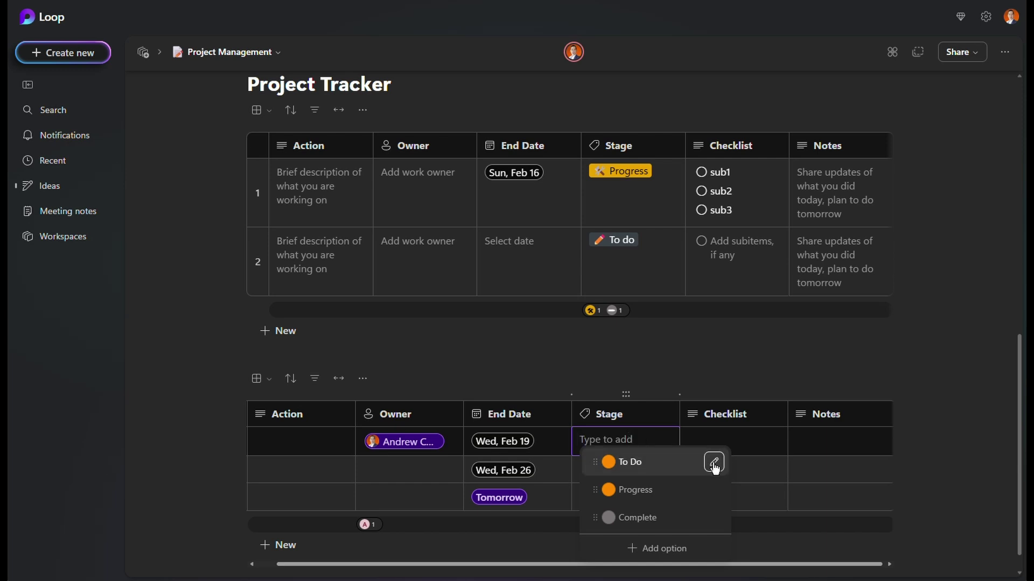
pyautogui.click(714, 463)
pyautogui.click(816, 483)
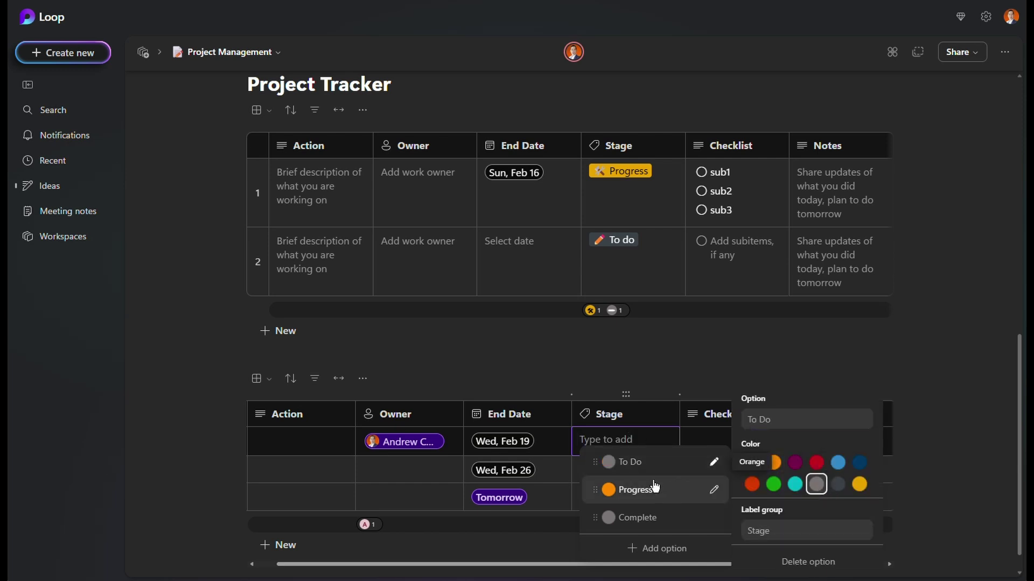
pyautogui.click(715, 491)
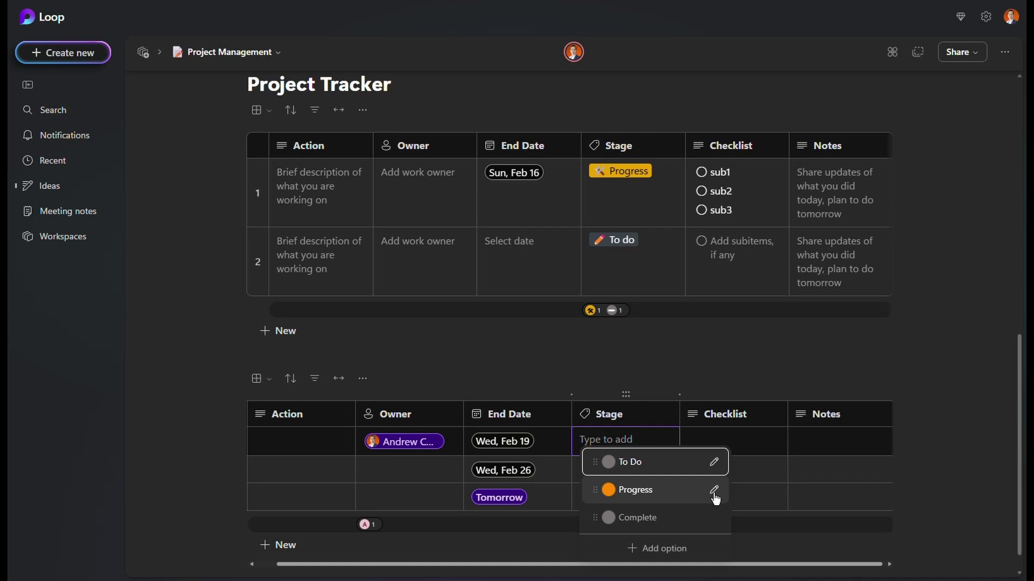
pyautogui.click(714, 491)
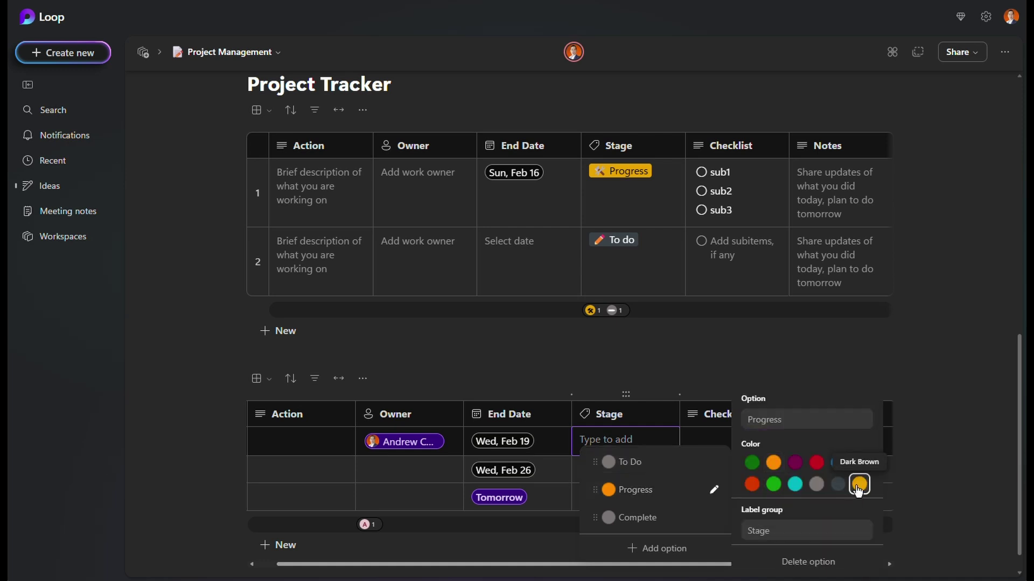
pyautogui.click(712, 519)
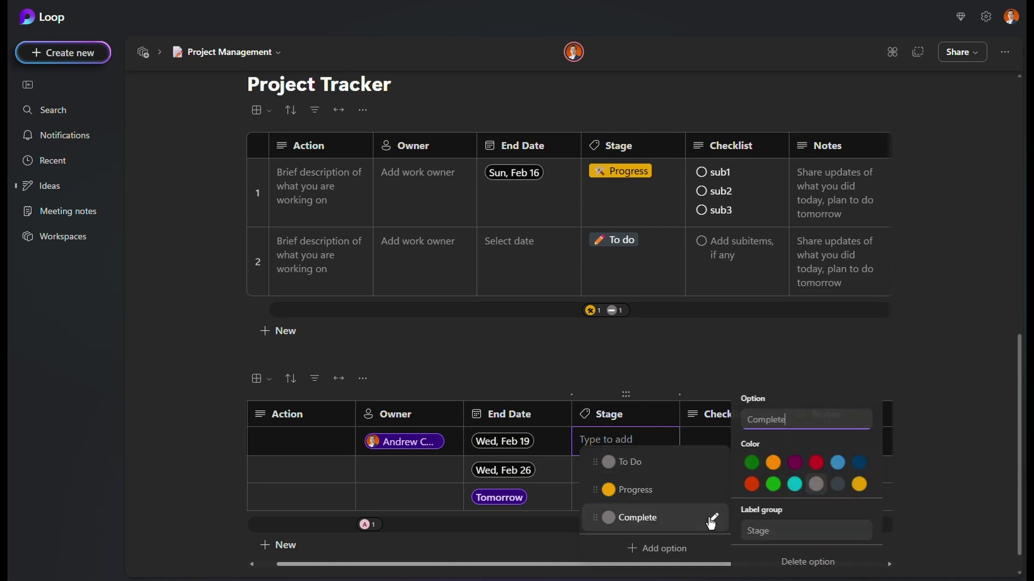
pyautogui.click(774, 484)
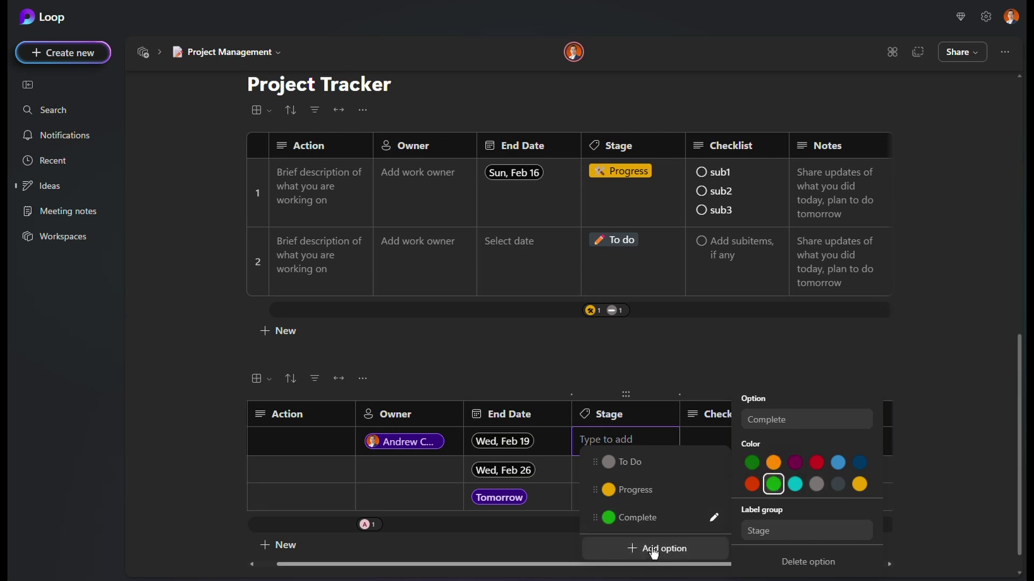
pyautogui.click(937, 365)
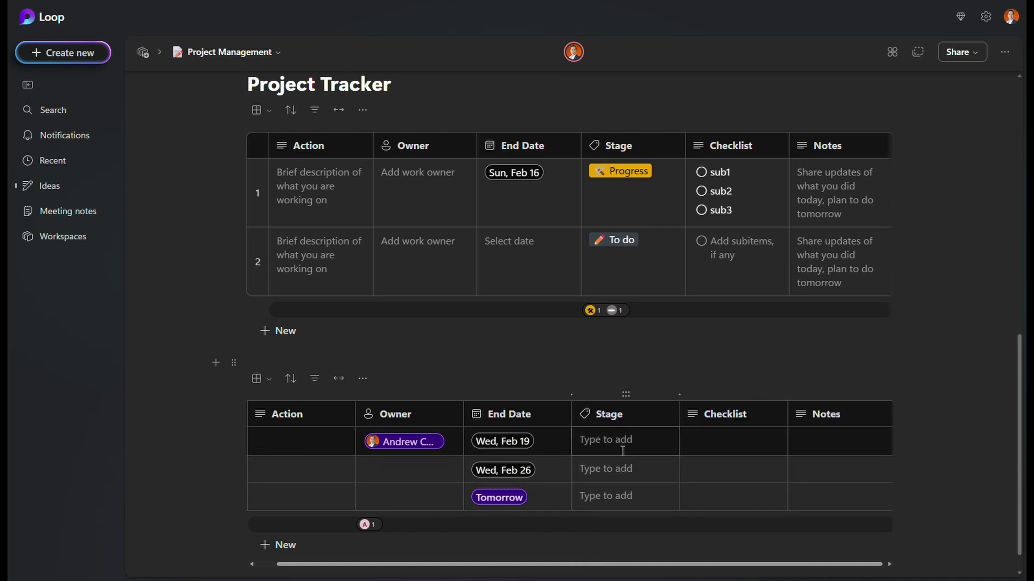
# Set the Stage of the new table's first row to Progress.
pyautogui.click(639, 443)
pyautogui.click(640, 442)
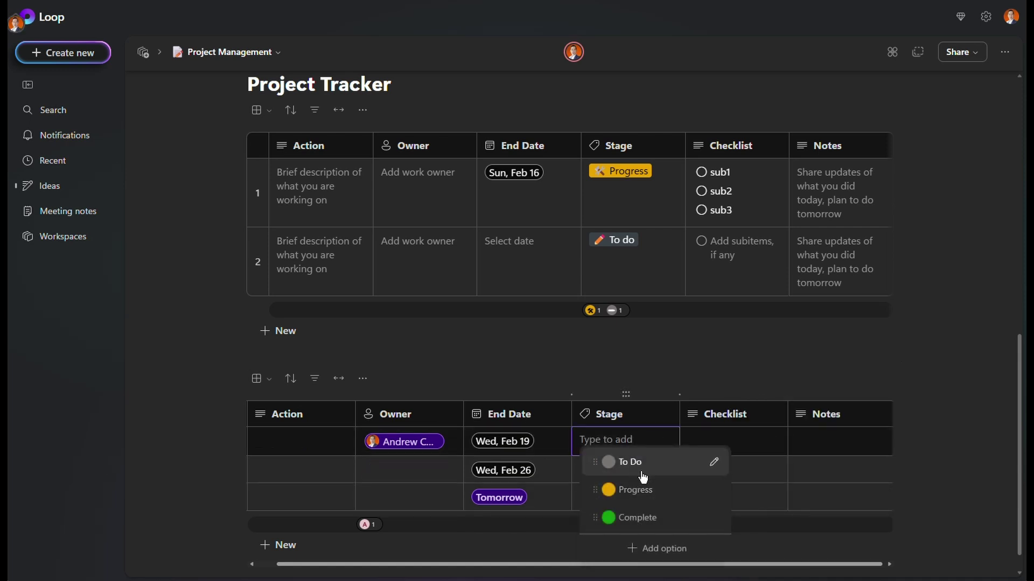
pyautogui.click(639, 490)
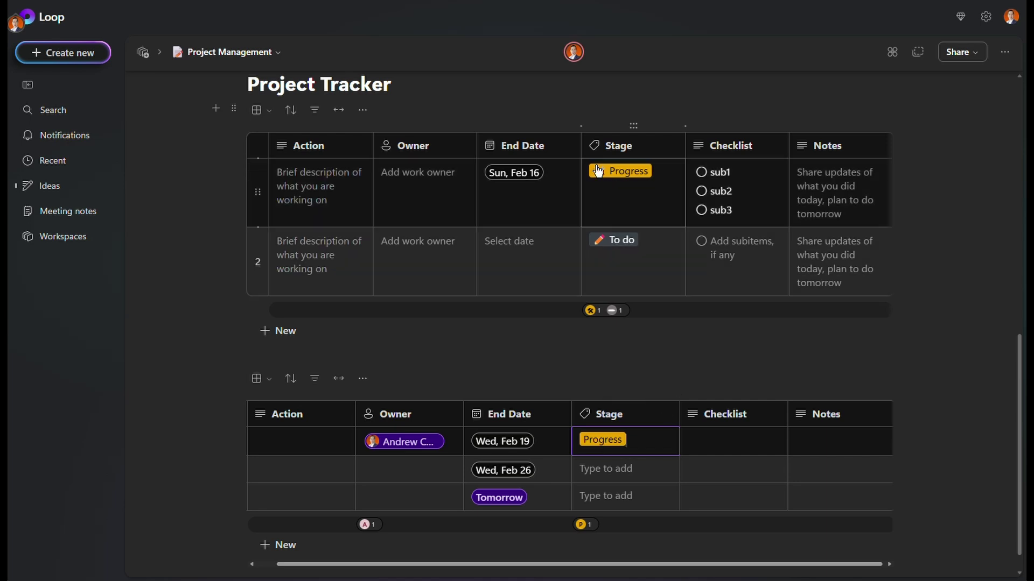
# Set the Stage of the new table's first row to To Do.
pyautogui.click(630, 443)
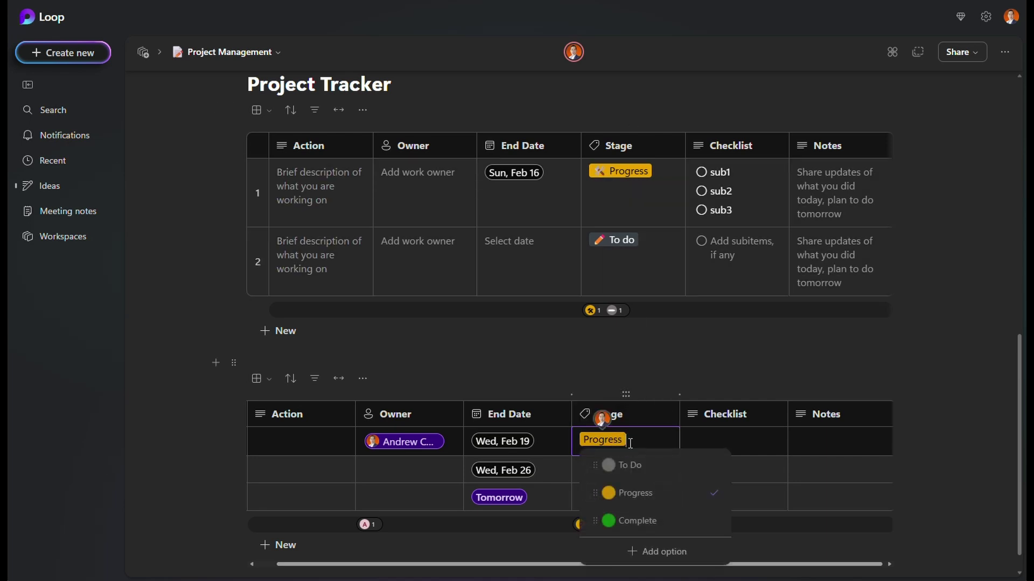
pyautogui.click(715, 493)
pyautogui.click(710, 467)
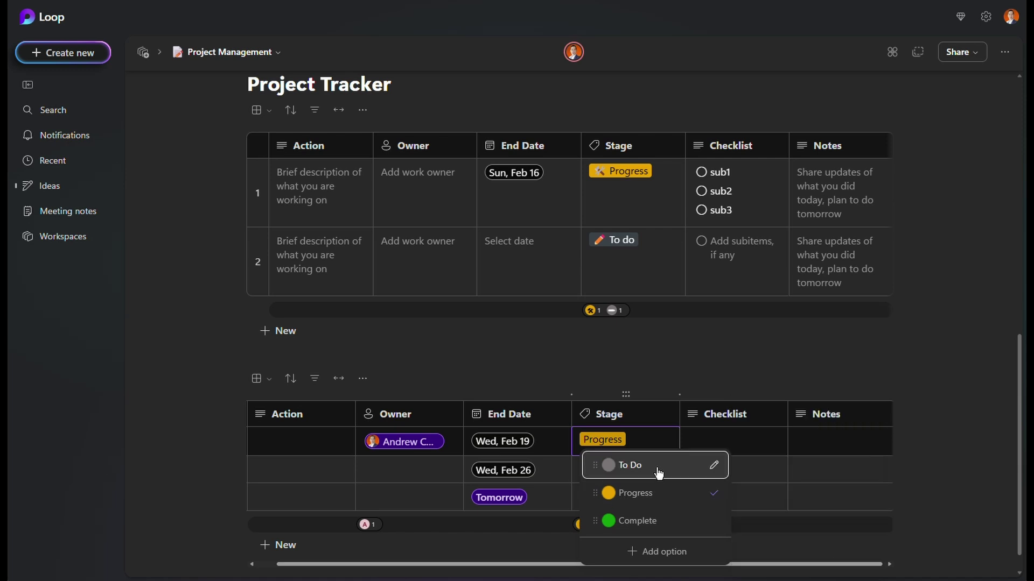
pyautogui.click(689, 466)
# Add a pencil emoji in front of the To Do option's name in the Stage labels and apply it to the new table's first row.
pyautogui.click(625, 442)
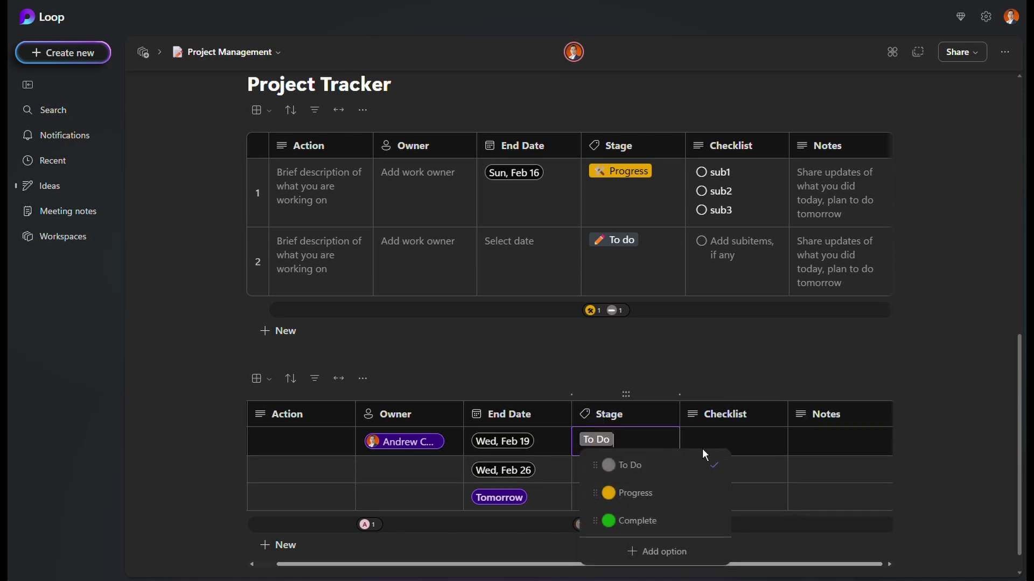
pyautogui.click(712, 466)
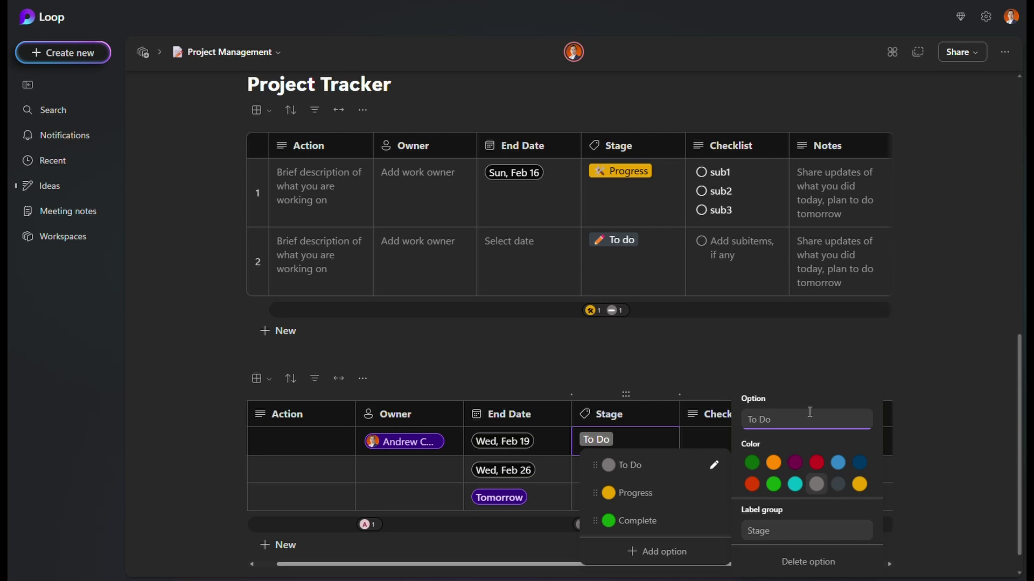
pyautogui.press('super+period')
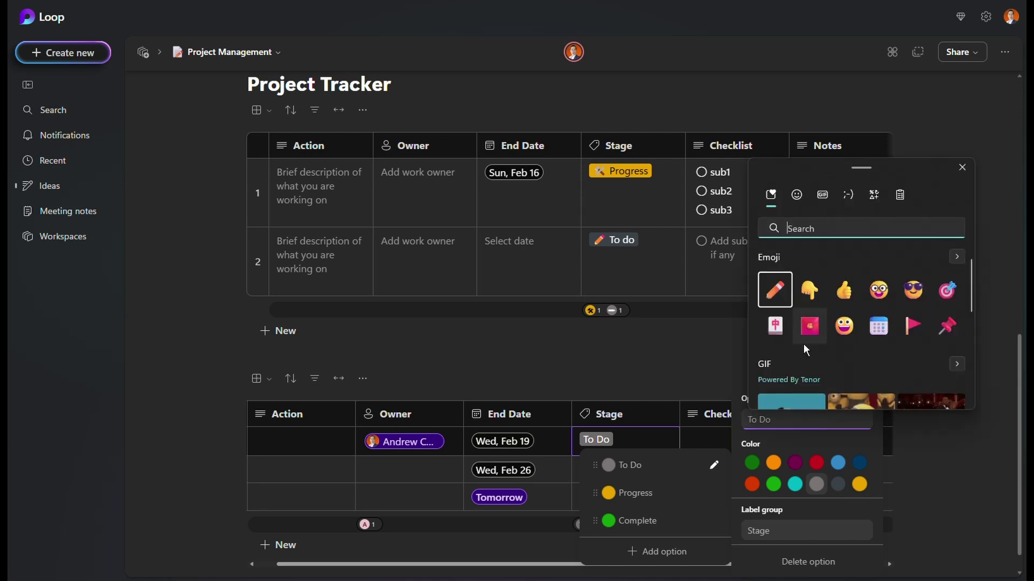
pyautogui.click(775, 291)
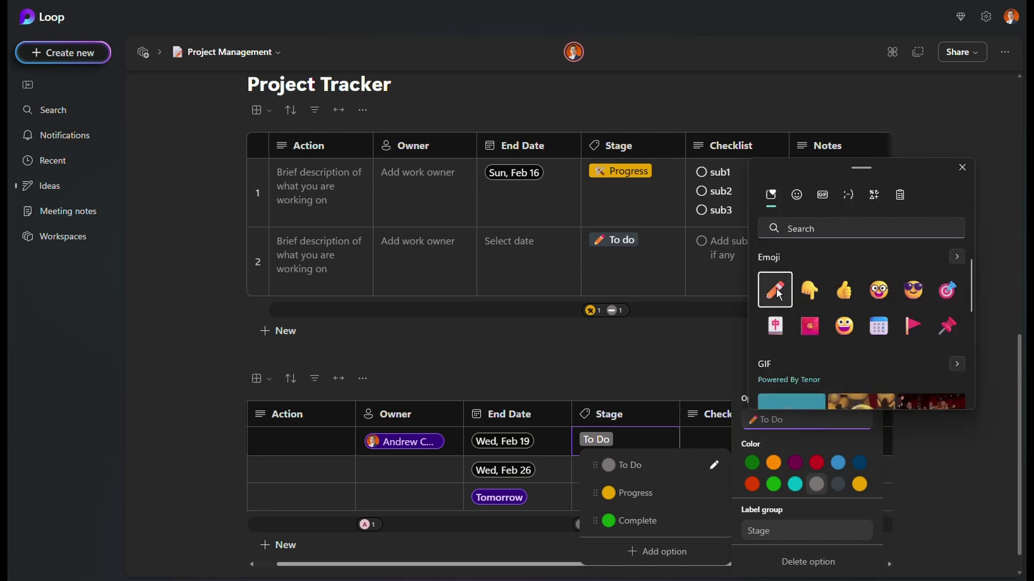
pyautogui.click(961, 168)
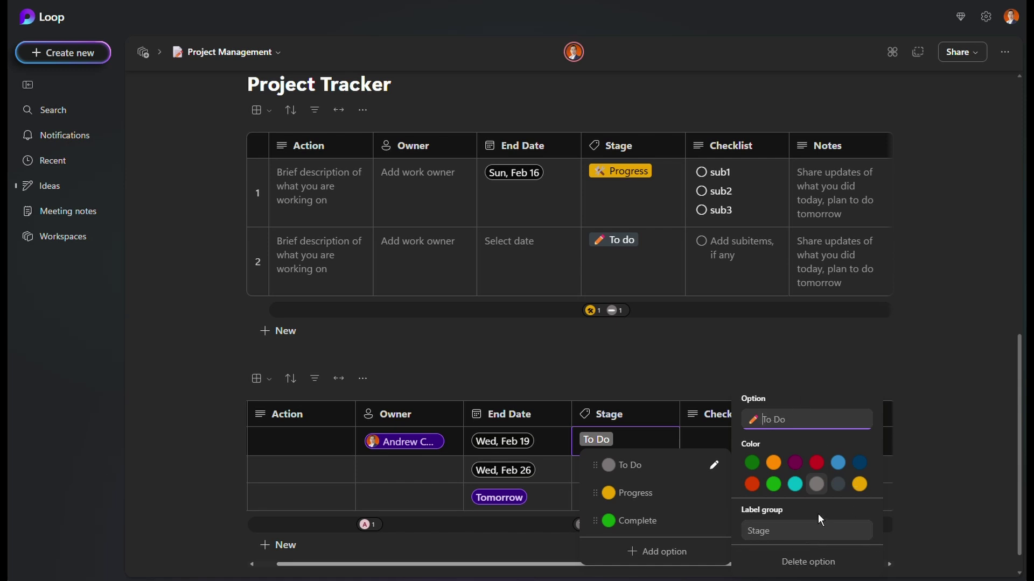
pyautogui.click(795, 421)
pyautogui.press('Return')
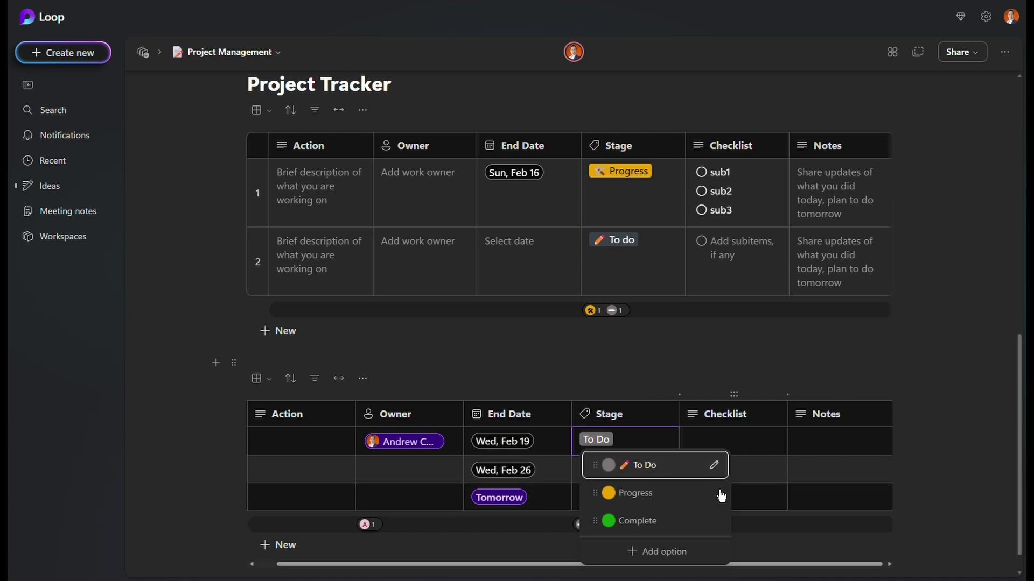
pyautogui.click(673, 465)
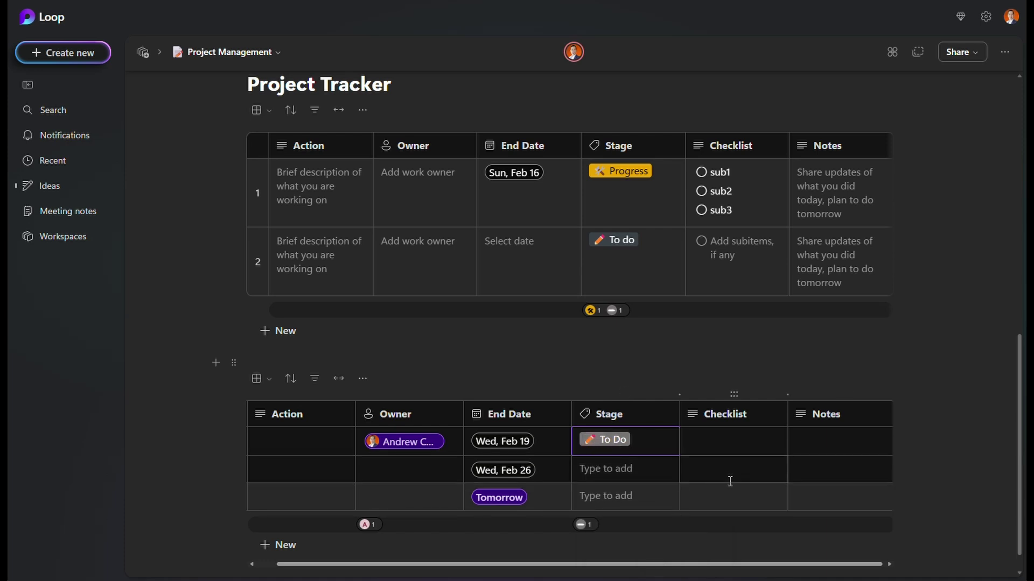
# Insert a checklist with the items task1, task2 and task3 in the Checklist cell of the new table's first row.
pyautogui.click(727, 439)
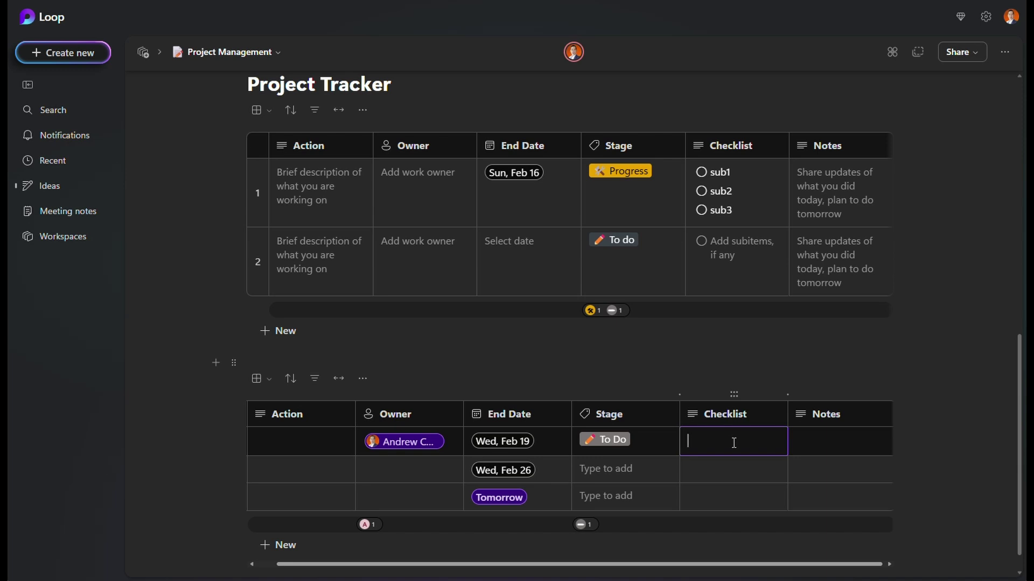
pyautogui.write('/')
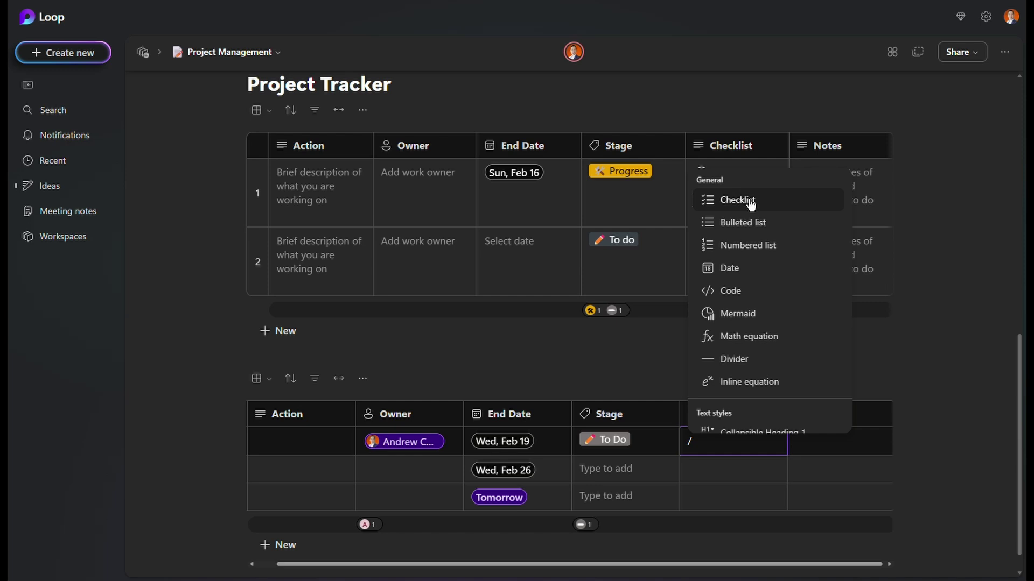
pyautogui.click(751, 205)
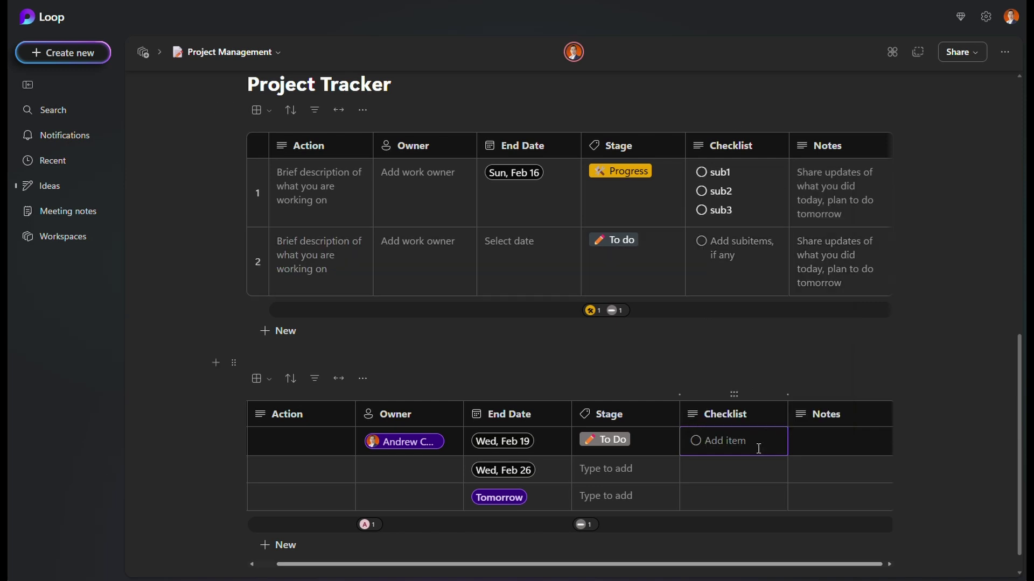
pyautogui.write('task1')
pyautogui.press('Return')
pyautogui.write('tas')
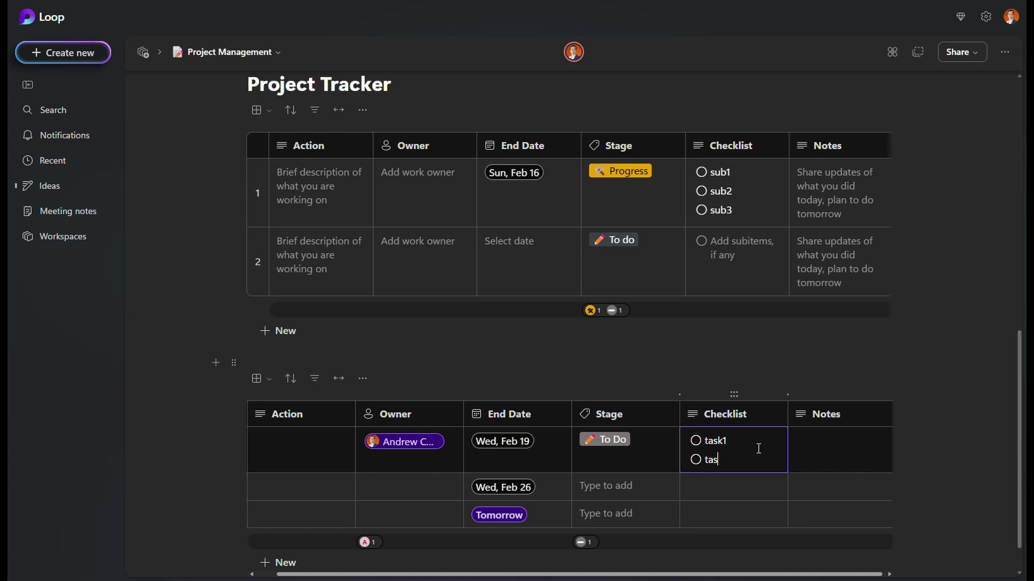
pyautogui.write('k2')
pyautogui.press('Return')
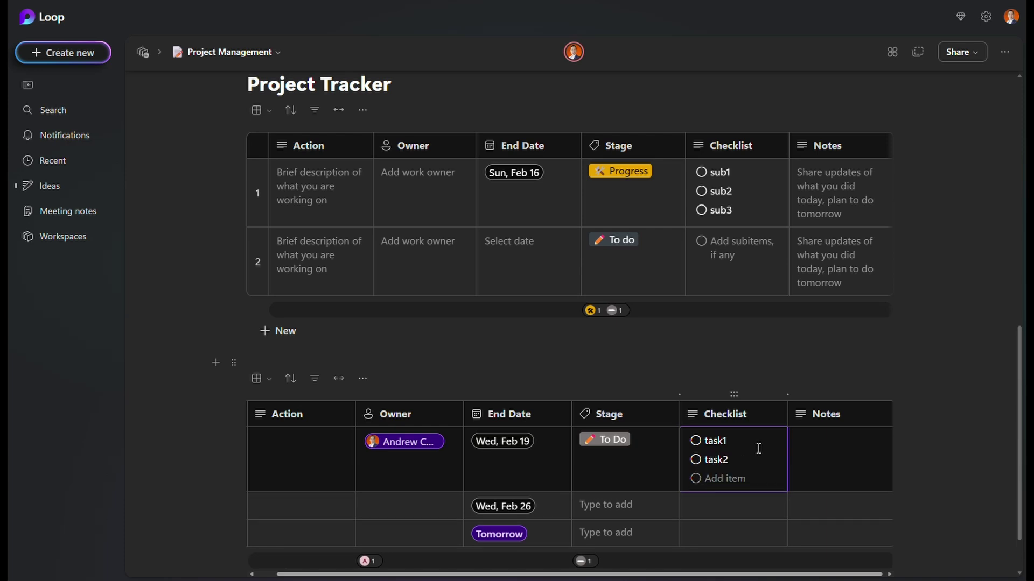
pyautogui.write('task3')
pyautogui.press('Down')
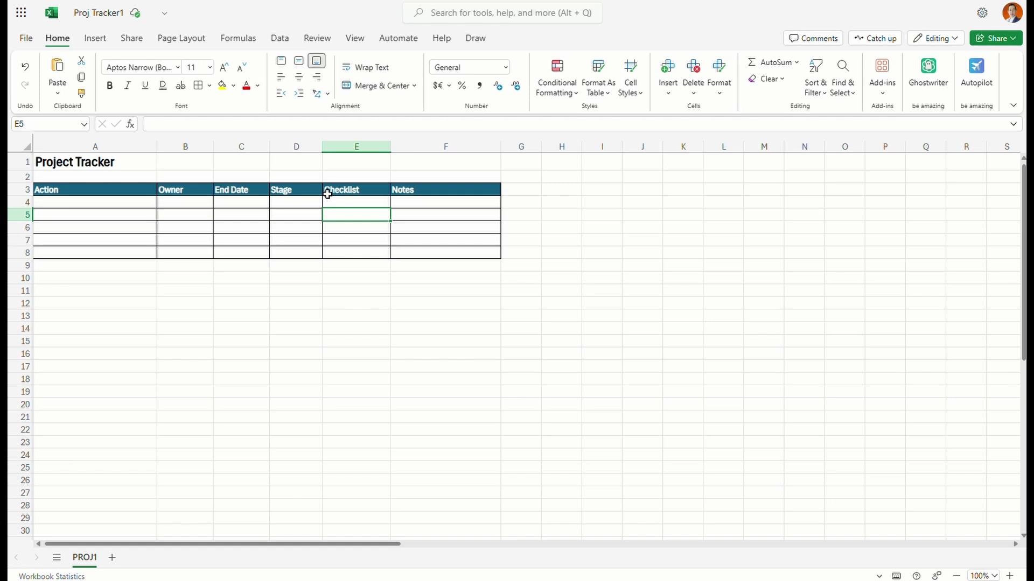
# Switch to the Proj Tracker1 workbook in Excel and enter t1 in Checklist cell E4.
pyautogui.click(341, 200)
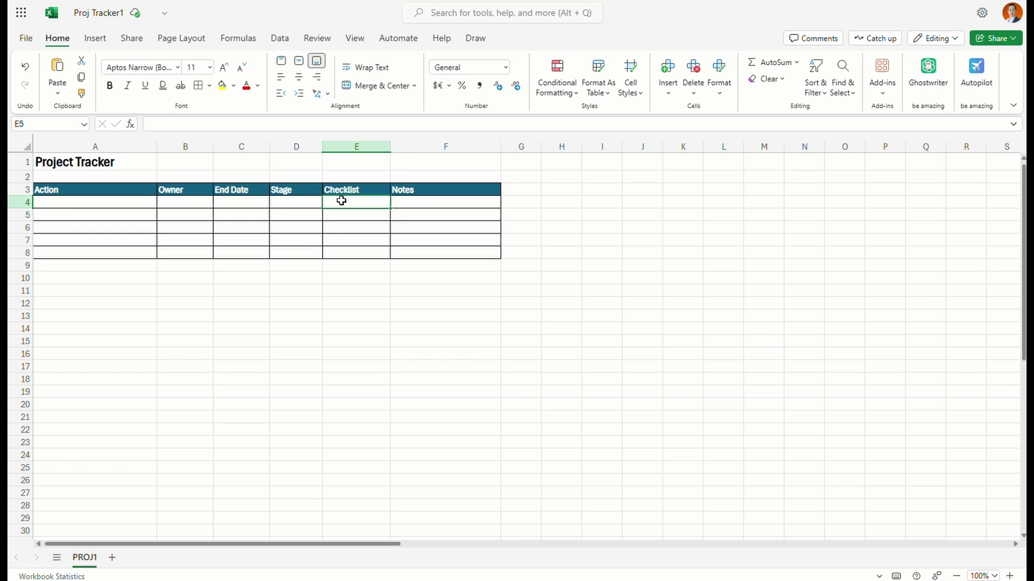
pyautogui.write('ta')
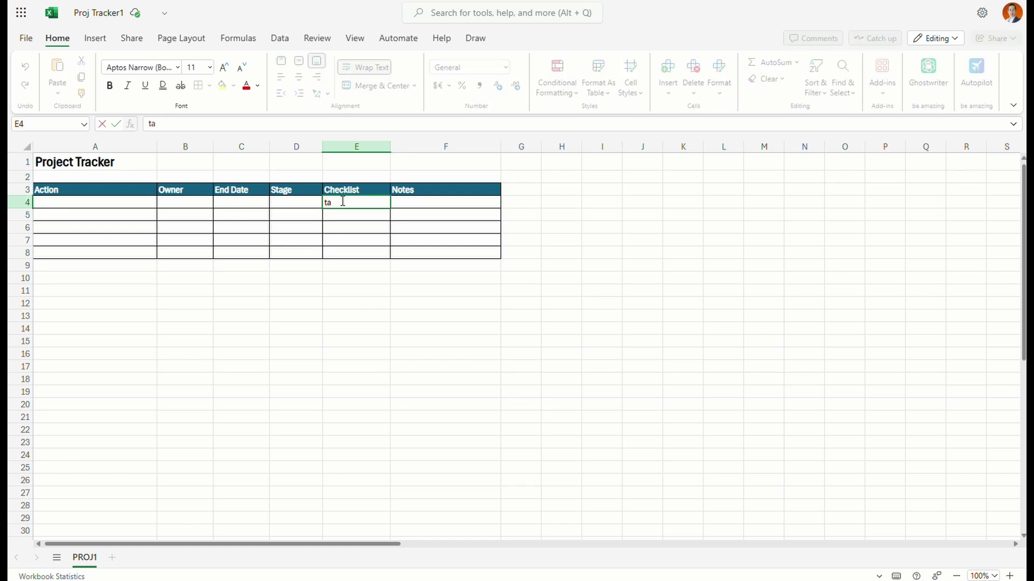
pyautogui.press('BackSpace')
pyautogui.write('1')
pyautogui.hotkey('ctrl', 'Return')
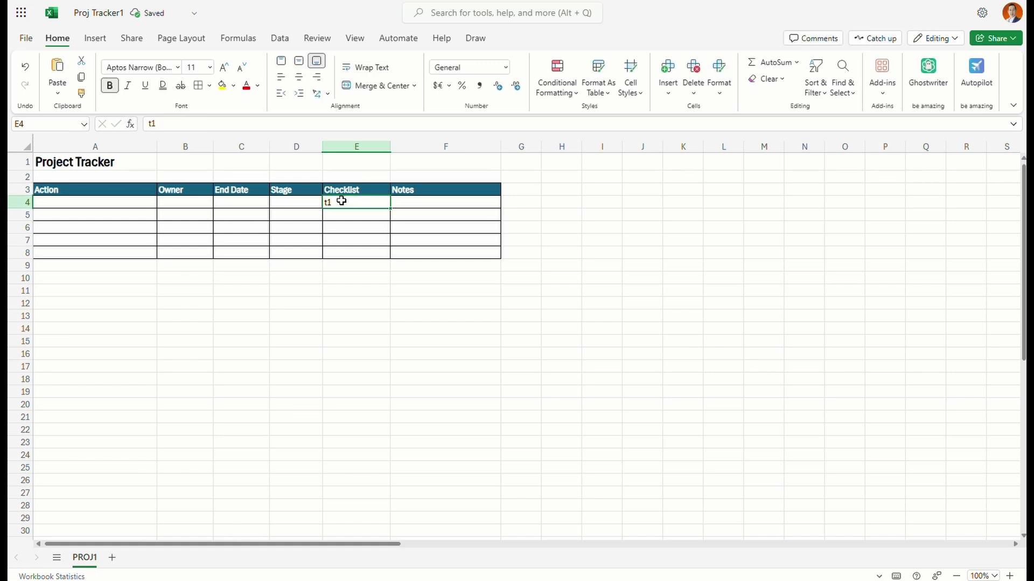
# Extend the entry in Checklist cell E4 to read "t1, t2".
pyautogui.click(189, 125)
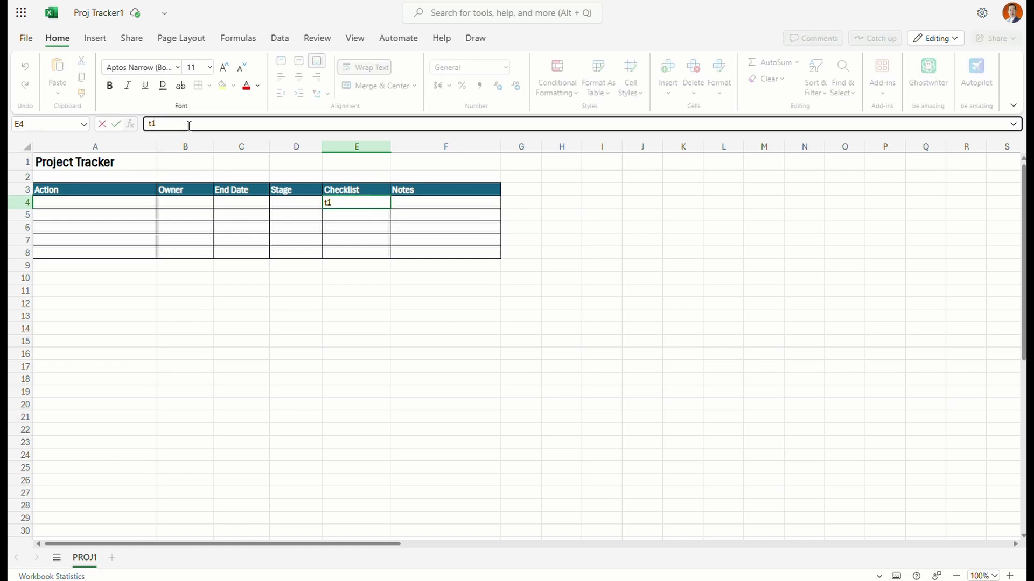
pyautogui.press('Return')
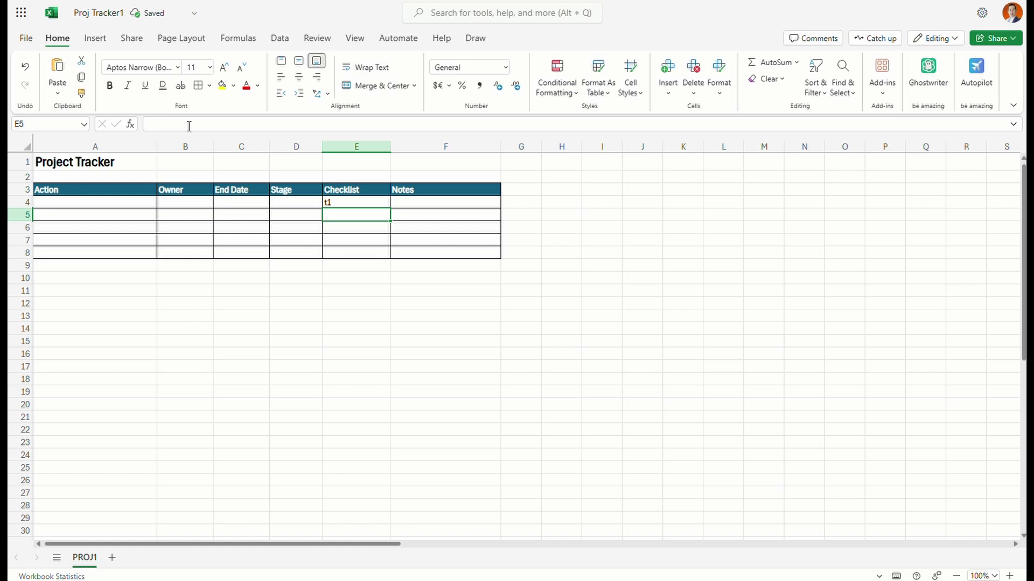
pyautogui.click(371, 205)
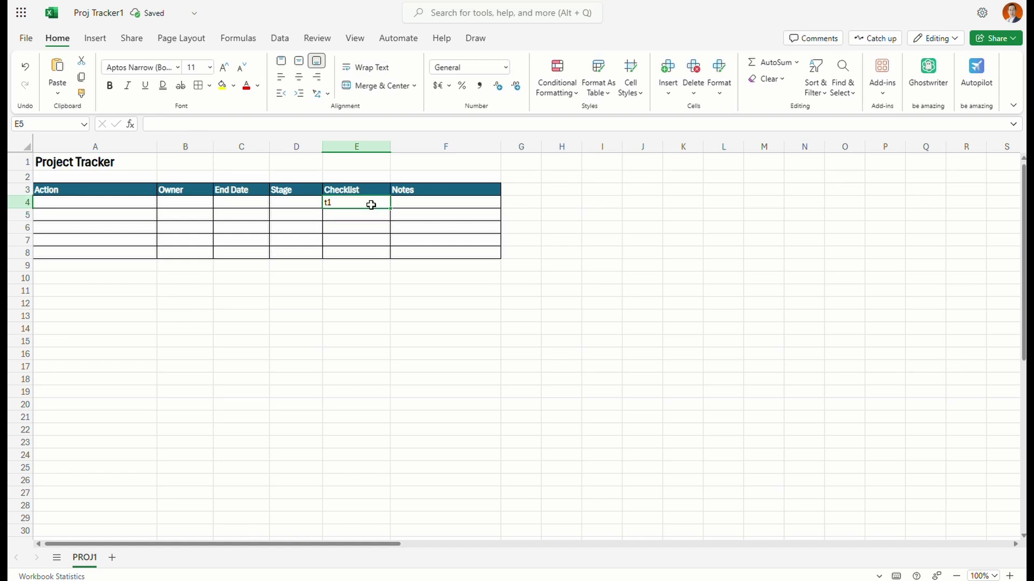
pyautogui.click(209, 127)
pyautogui.write(',')
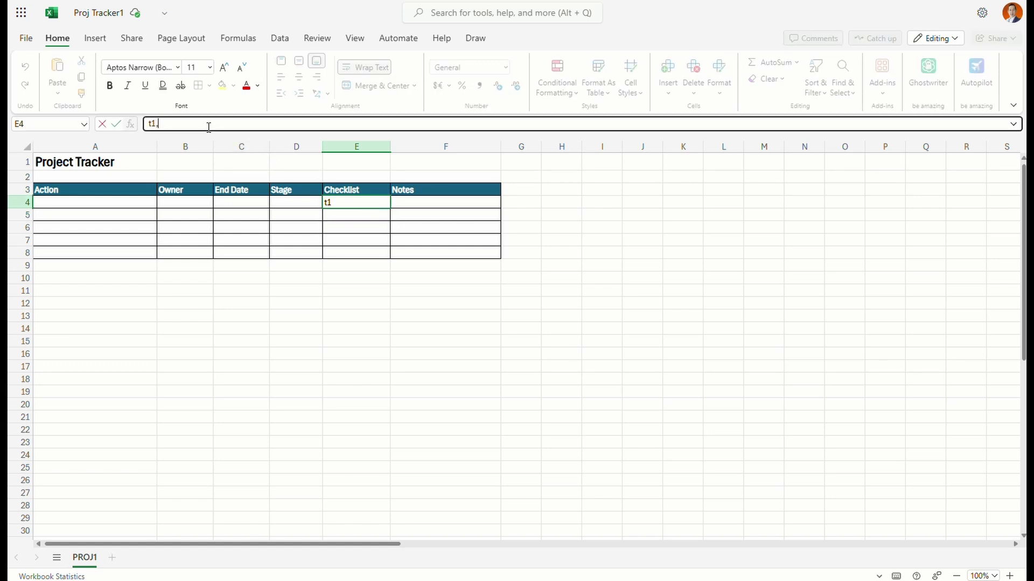
pyautogui.write(' t2')
pyautogui.press('Return')
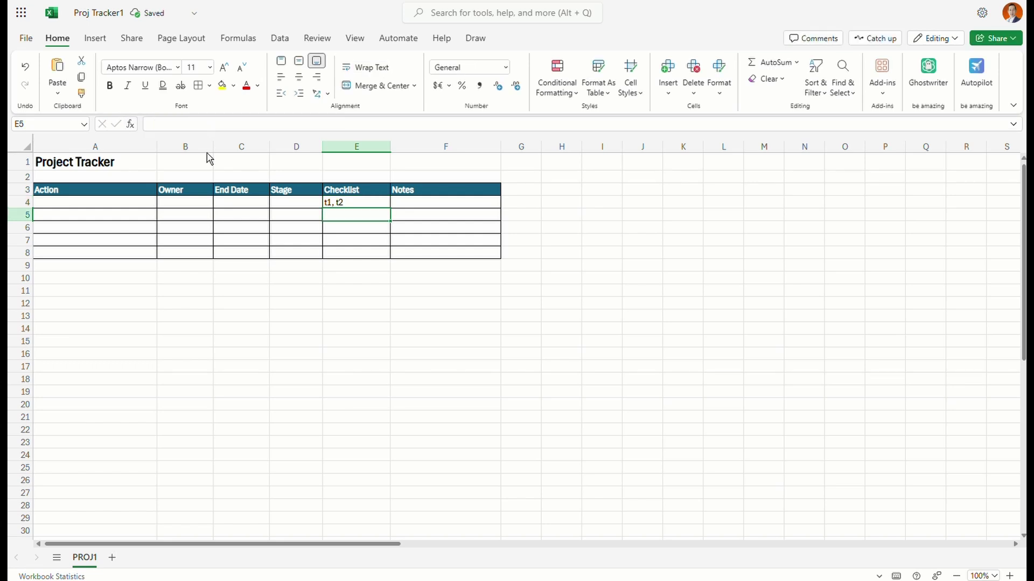
pyautogui.click(357, 200)
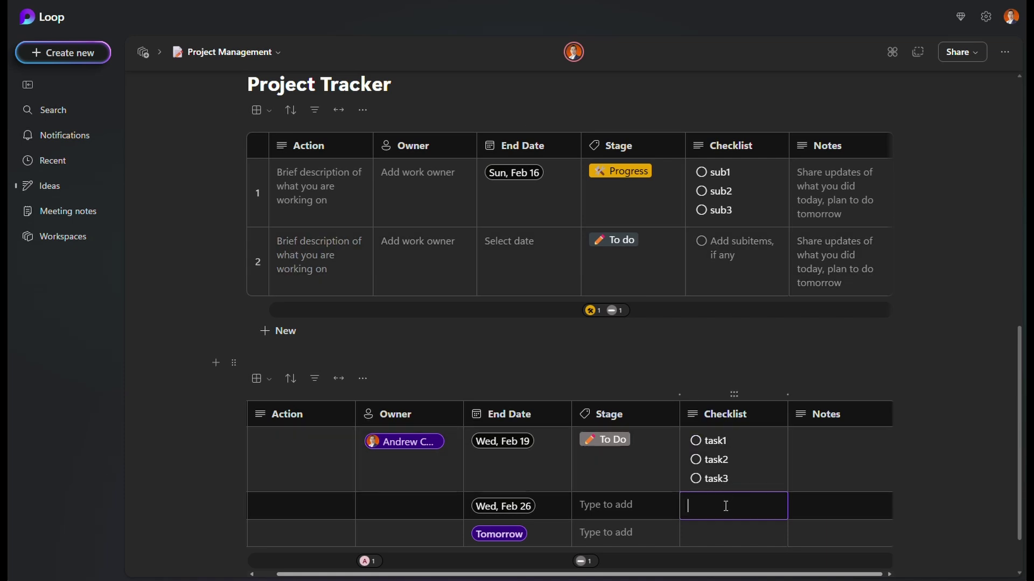
# Back in Loop, look through the content types that can be inserted in the second row's Checklist cell of the new table.
pyautogui.write('/')
pyautogui.click(750, 309)
pyautogui.press('BackSpace')
pyautogui.write('/')
pyautogui.click(766, 293)
pyautogui.press('BackSpace')
# Review the column types available for the new table's Notes column and the content types insertable in its first cell.
pyautogui.click(821, 448)
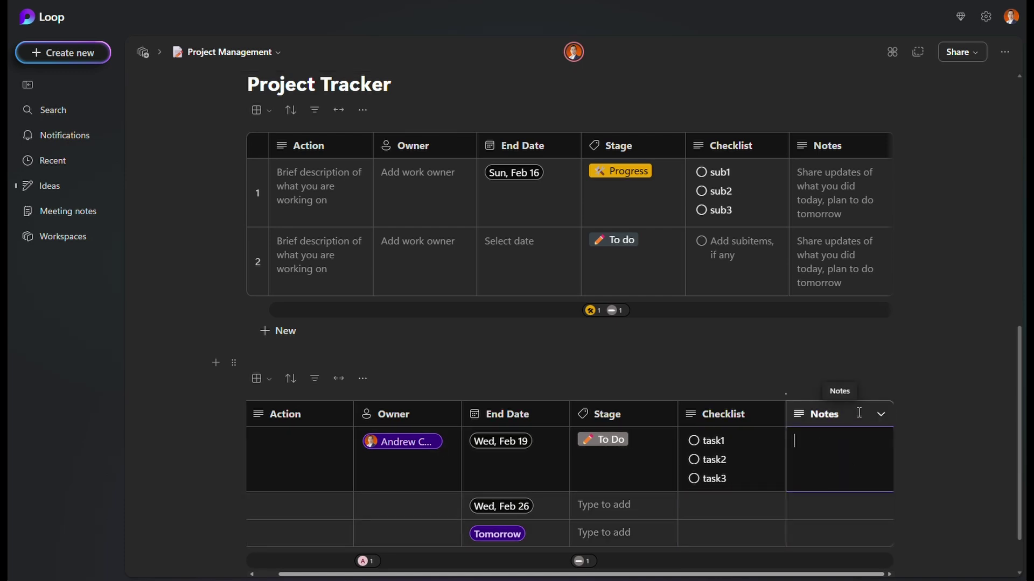
pyautogui.click(881, 415)
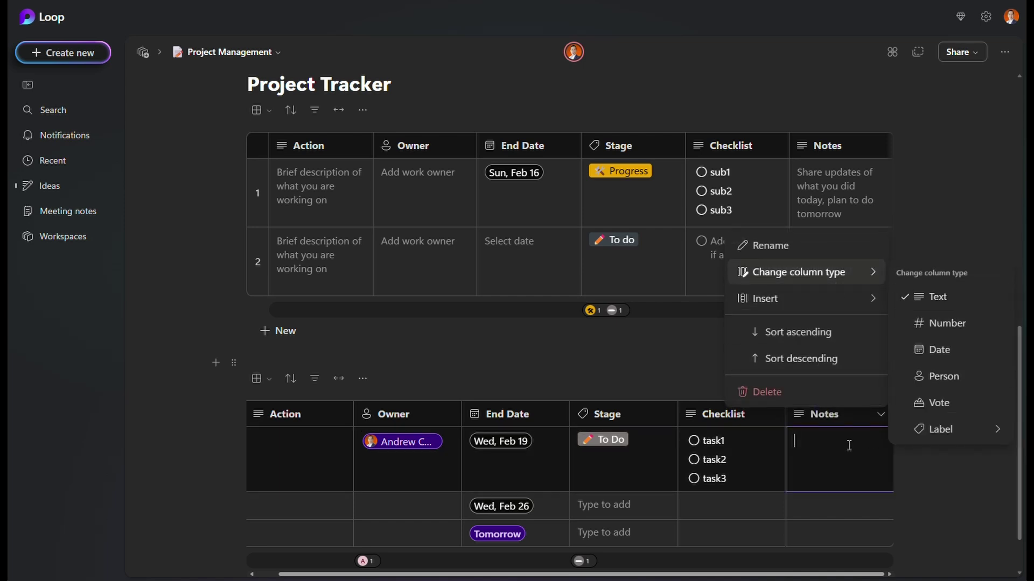
pyautogui.click(848, 446)
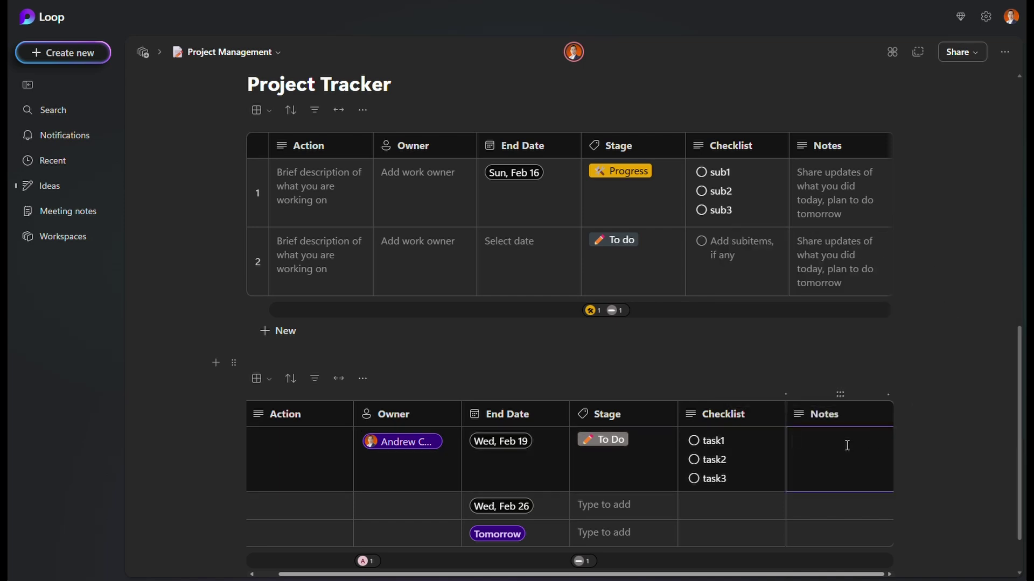
pyautogui.scroll(-2, 847, 445)
pyautogui.write('/')
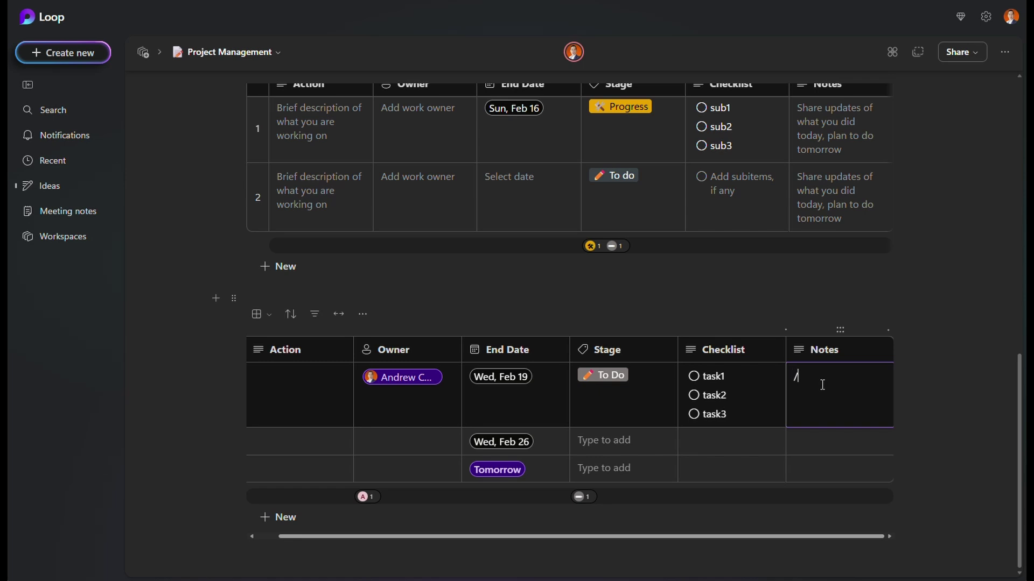
pyautogui.scroll(-3, 862, 286)
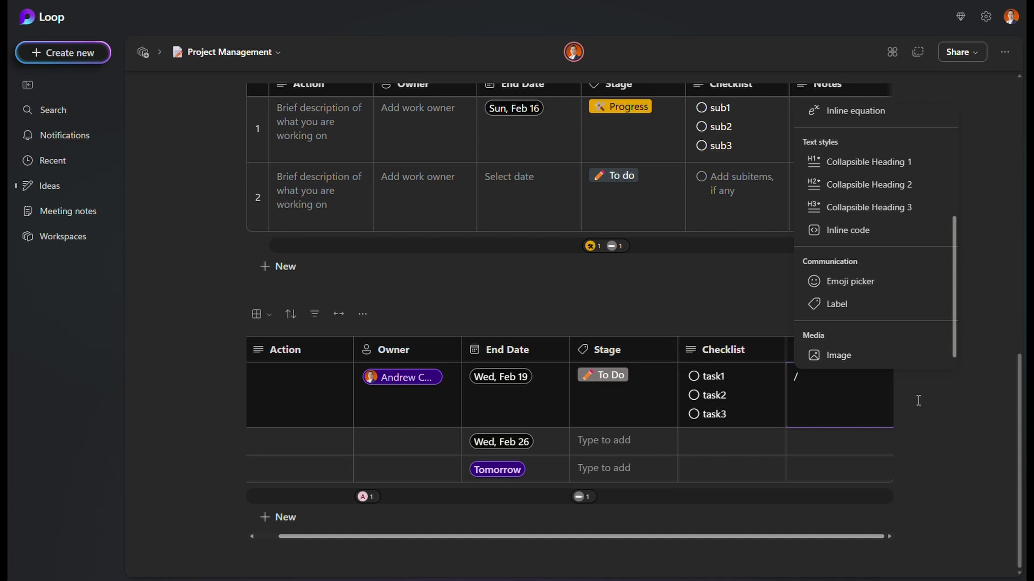
pyautogui.press('Escape')
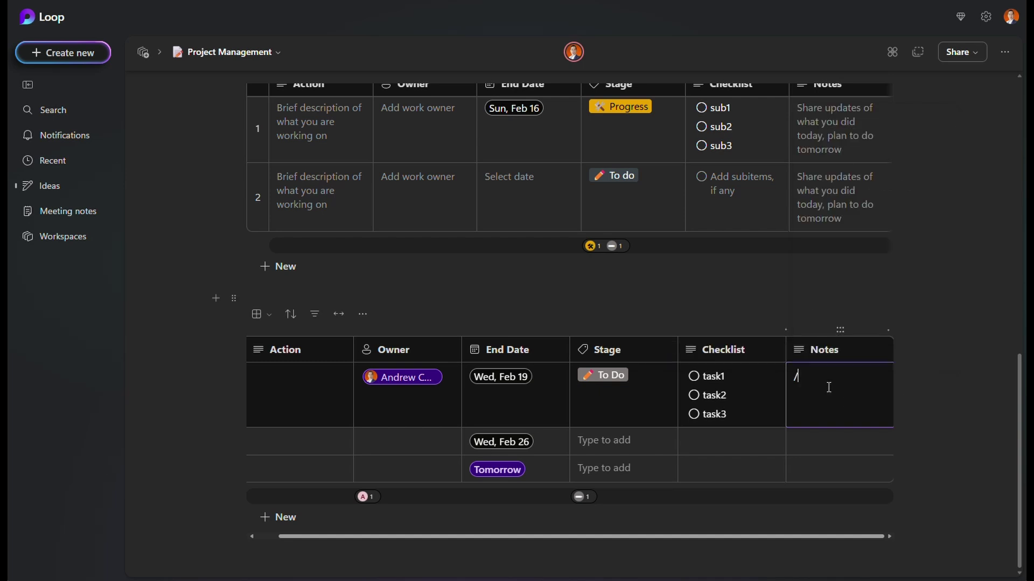
pyautogui.press('BackSpace')
# Enter A and B in the Action cells of the new table's first two rows and c in an added fourth row.
pyautogui.scroll(4, 918, 394)
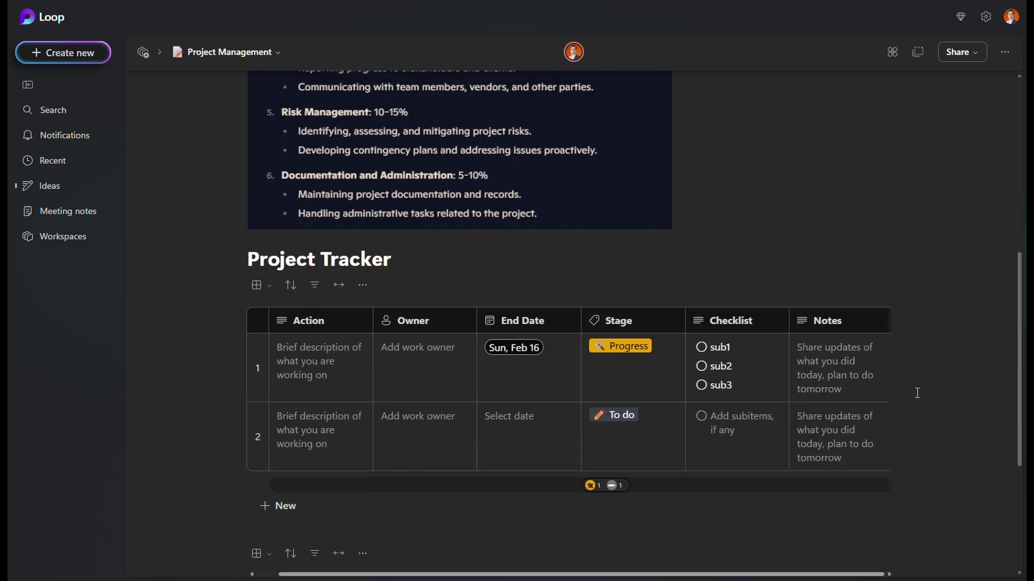
pyautogui.scroll(-3, 916, 392)
pyautogui.click(305, 447)
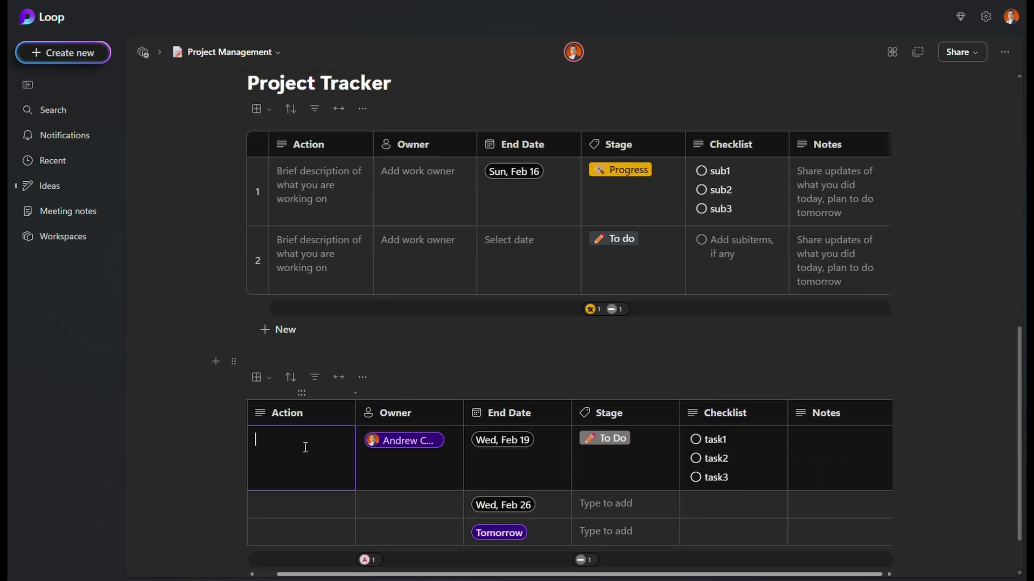
pyautogui.write('A')
pyautogui.press('Return')
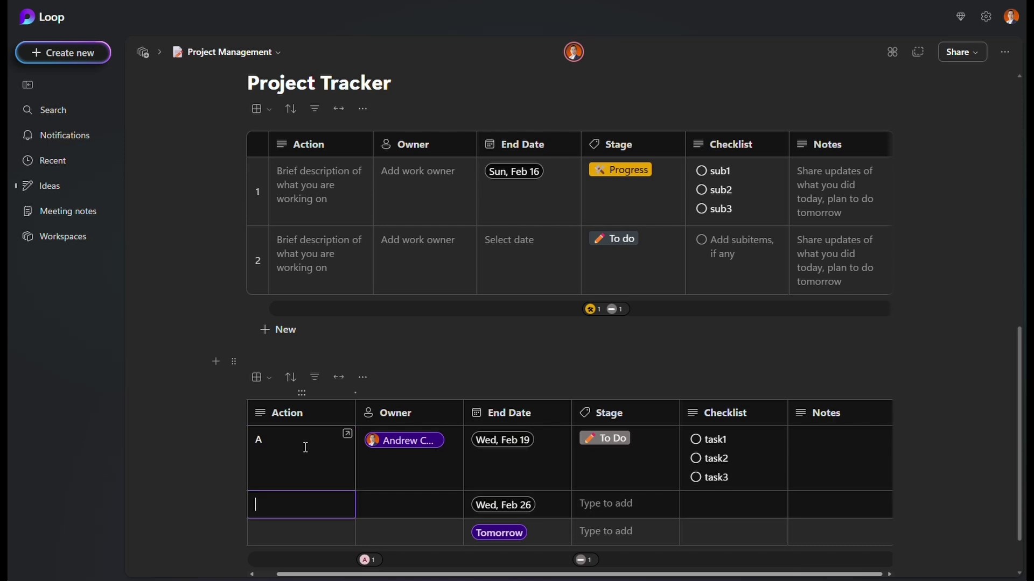
pyautogui.write('B')
pyautogui.press('Return')
pyautogui.press('Return')
pyautogui.write('c')
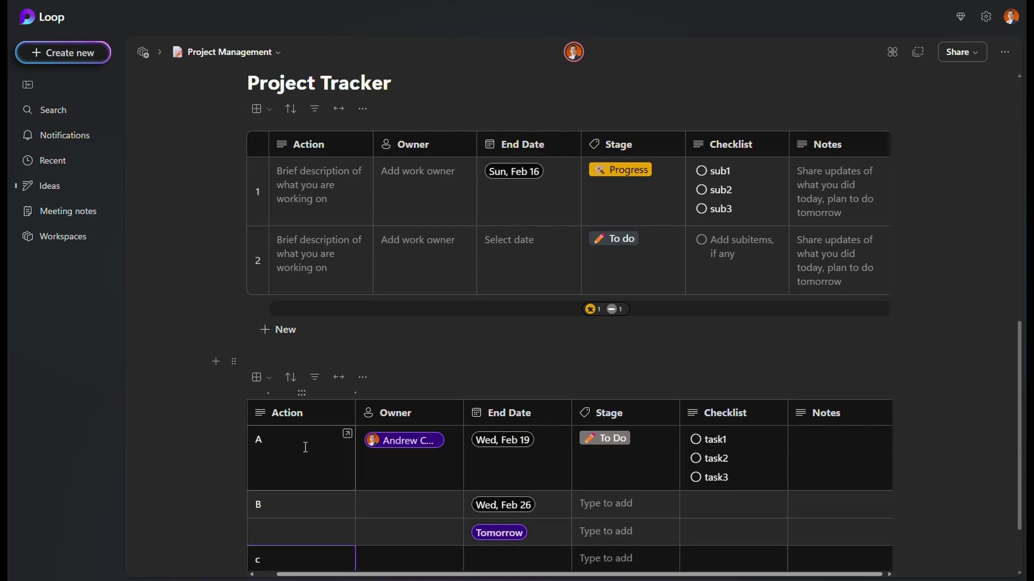
# Enter C in the third row's Action cell and change the fourth row's Action entry to D.
pyautogui.click(263, 531)
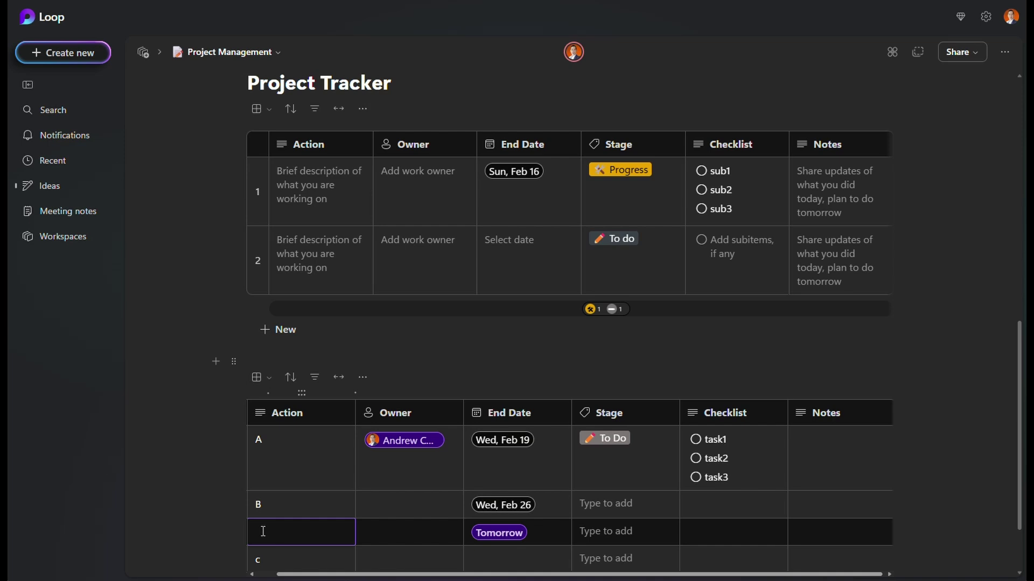
pyautogui.write('C')
pyautogui.press('Return')
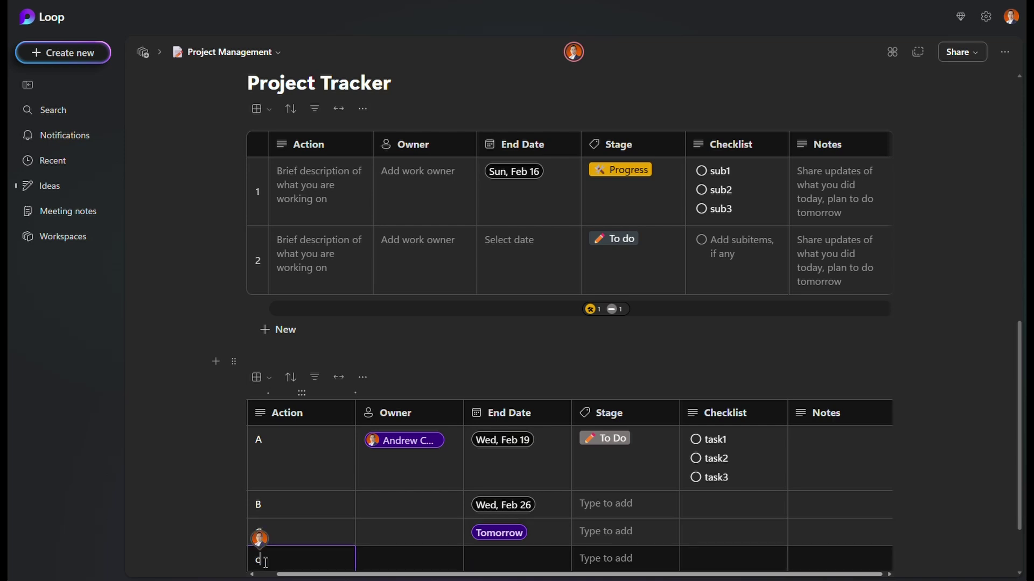
pyautogui.press('BackSpace')
pyautogui.write('D')
pyautogui.press('Down')
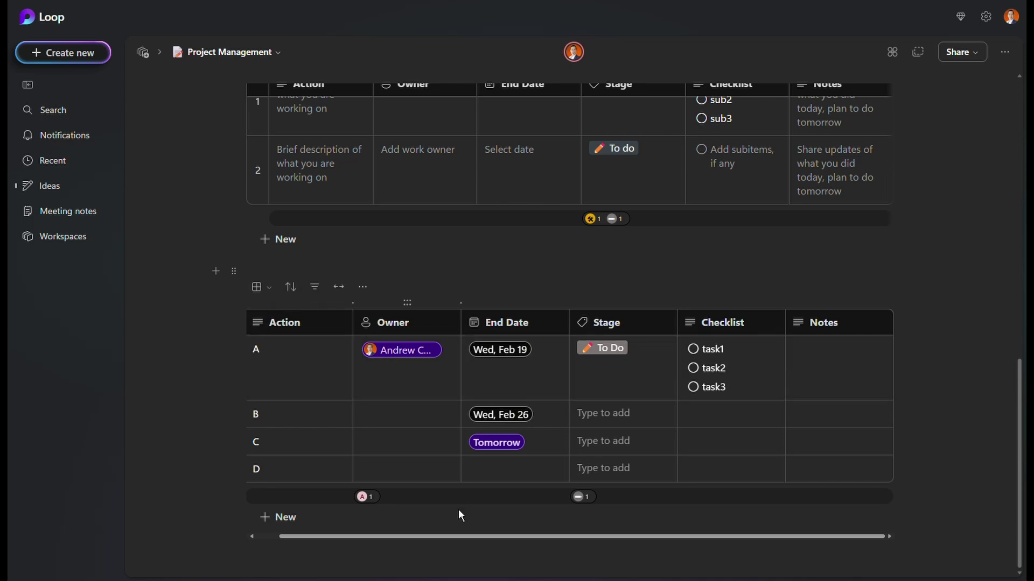
# Move row D above row C in the new table.
pyautogui.moveTo(446, 536); pyautogui.dragTo(374, 538)
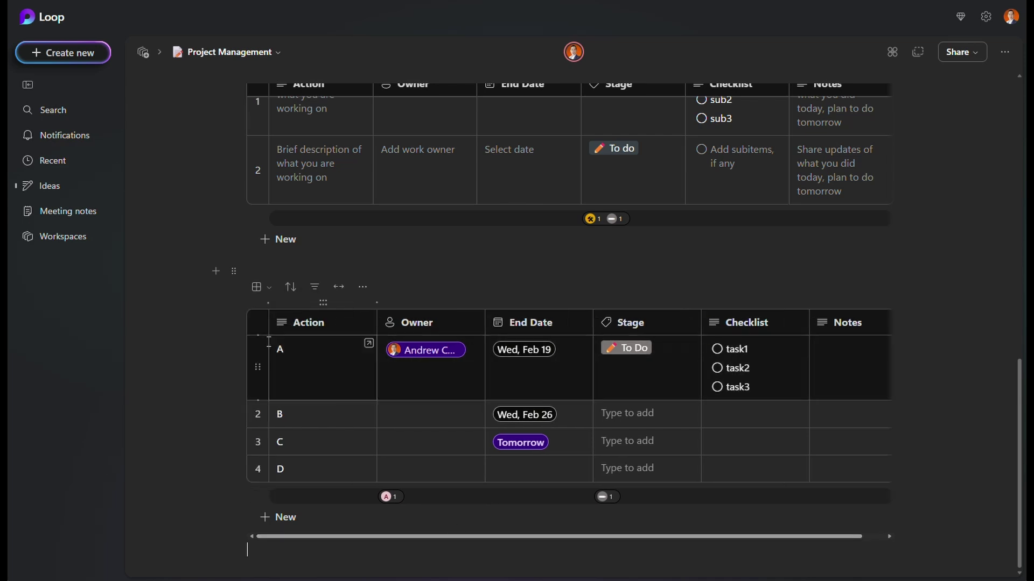
pyautogui.moveTo(260, 375)
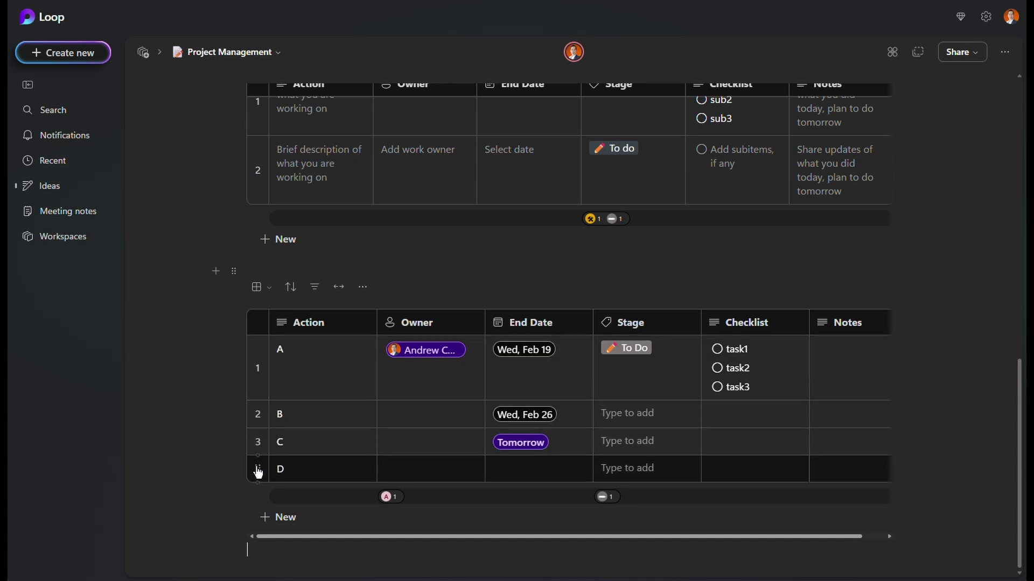
pyautogui.moveTo(258, 473); pyautogui.dragTo(258, 436)
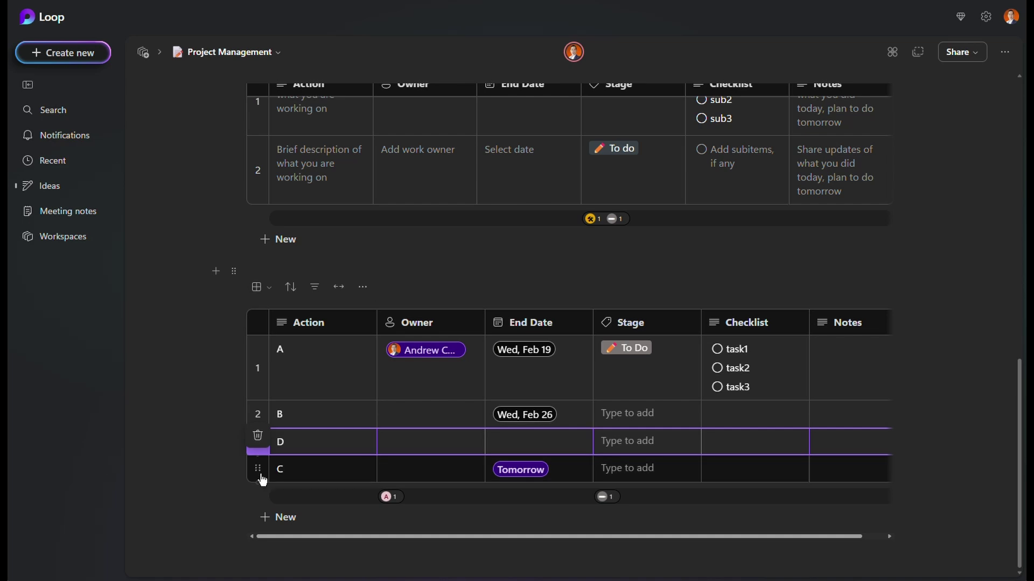
# Try reordering the columns with Checklist before Stage and Stage before End Date, and return Stage to its place after End Date.
pyautogui.moveTo(753, 303)
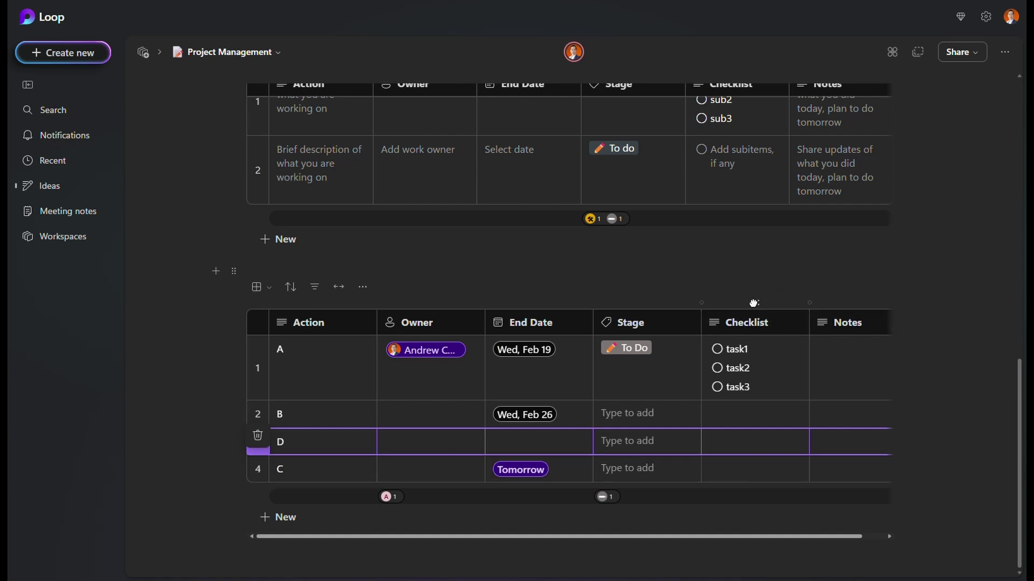
pyautogui.moveTo(753, 303); pyautogui.dragTo(651, 302)
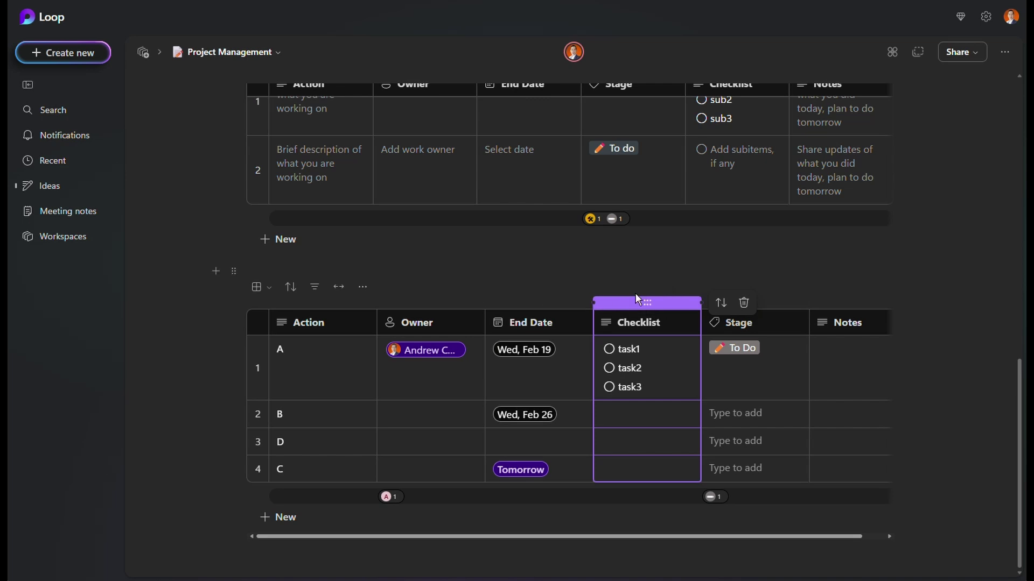
pyautogui.moveTo(755, 303); pyautogui.dragTo(539, 303)
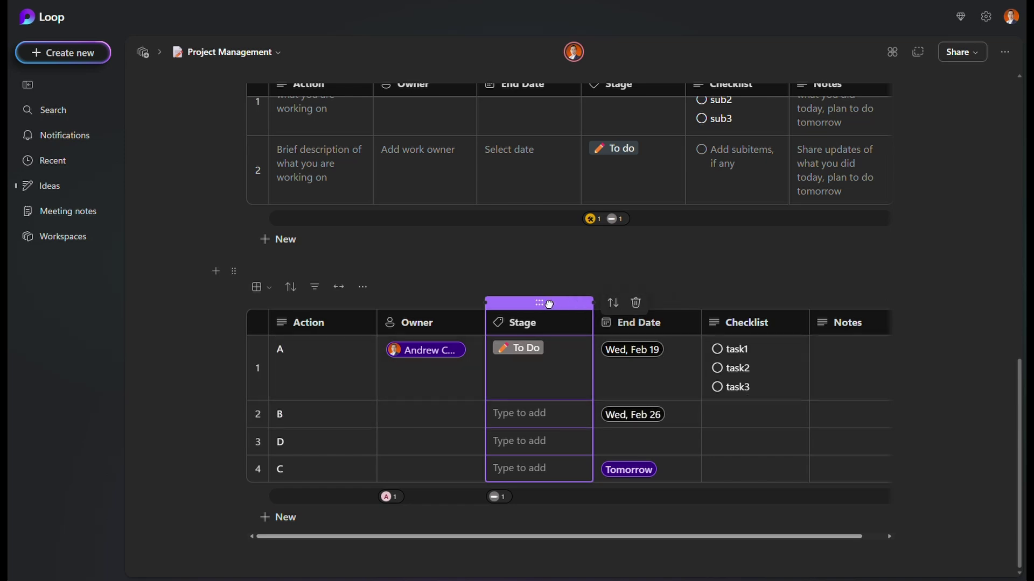
pyautogui.moveTo(549, 305); pyautogui.dragTo(657, 304)
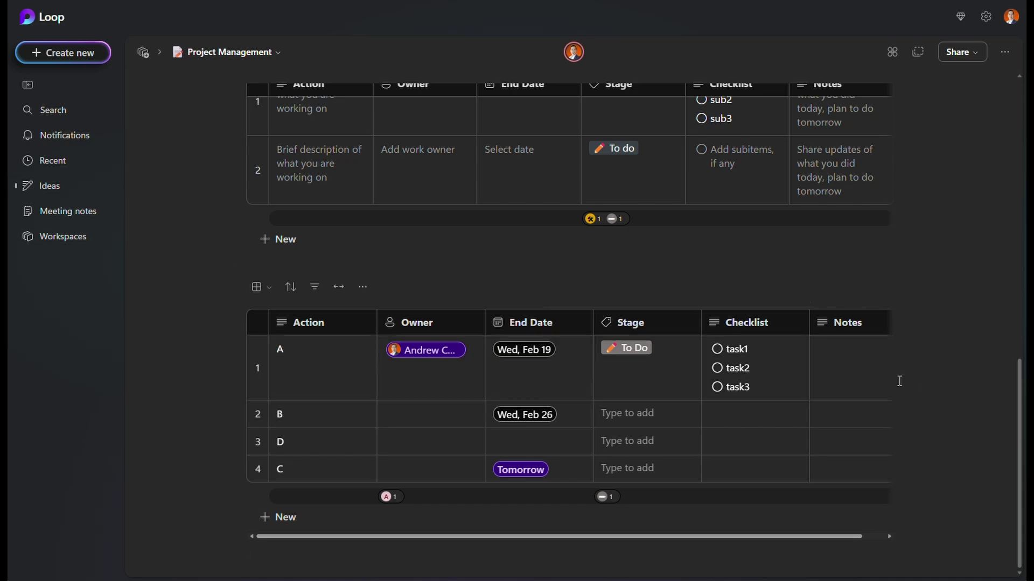
# Set the Stage label to Progress for rows B and C and to Complete for row D.
pyautogui.scroll(4, 856, 359)
pyautogui.scroll(-4, 856, 359)
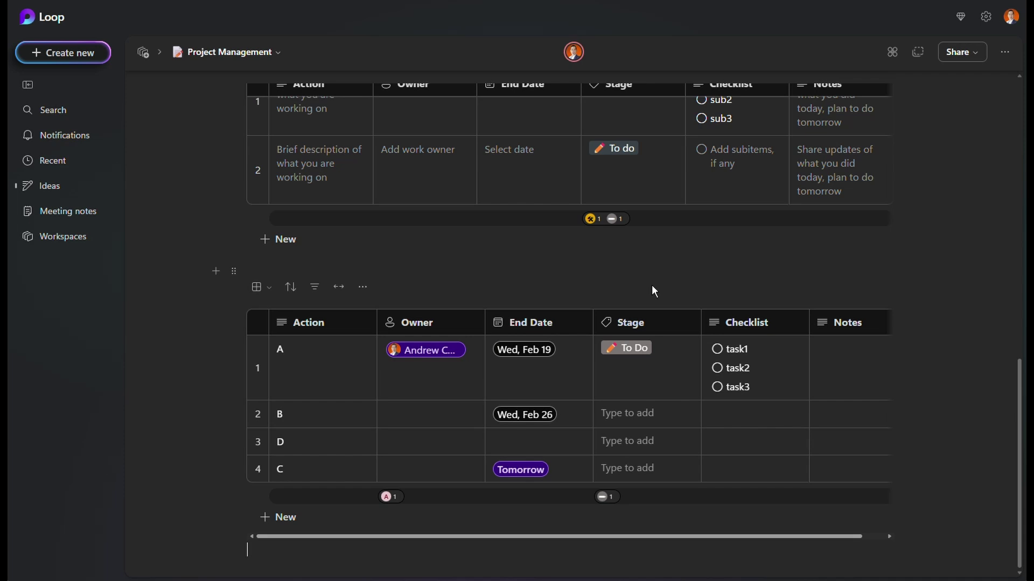
pyautogui.click(646, 414)
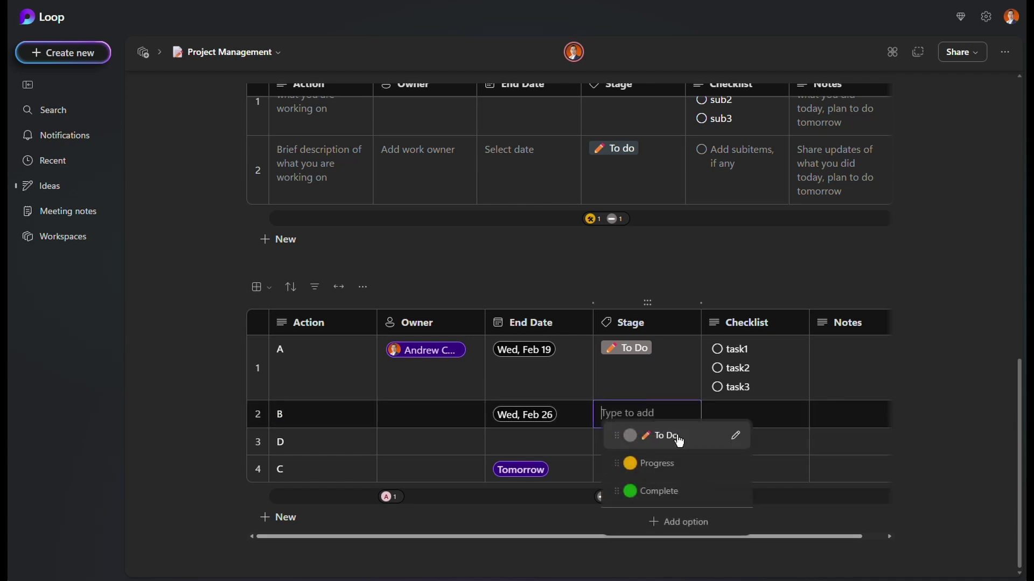
pyautogui.click(657, 467)
pyautogui.click(652, 441)
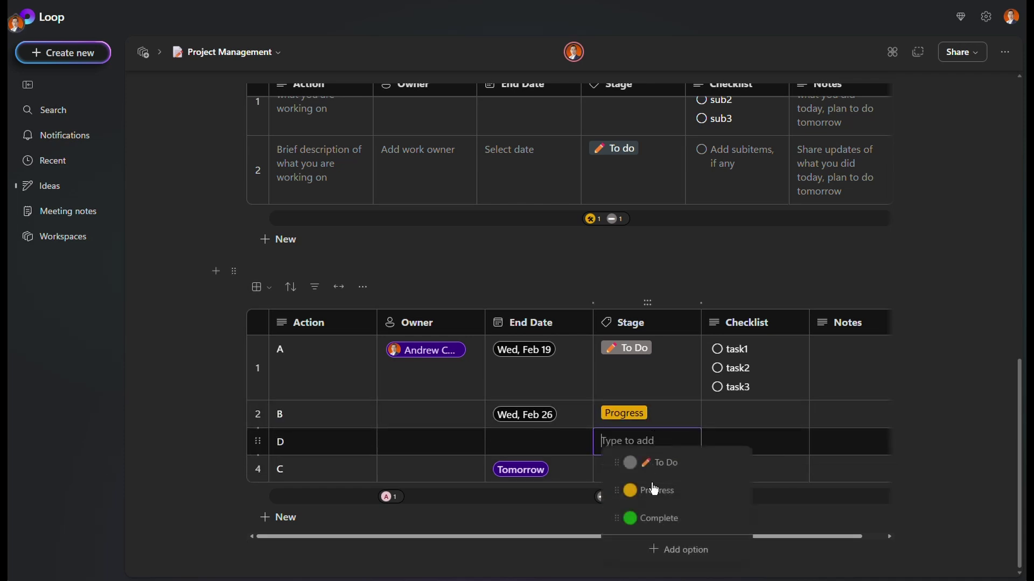
pyautogui.click(666, 520)
pyautogui.click(645, 477)
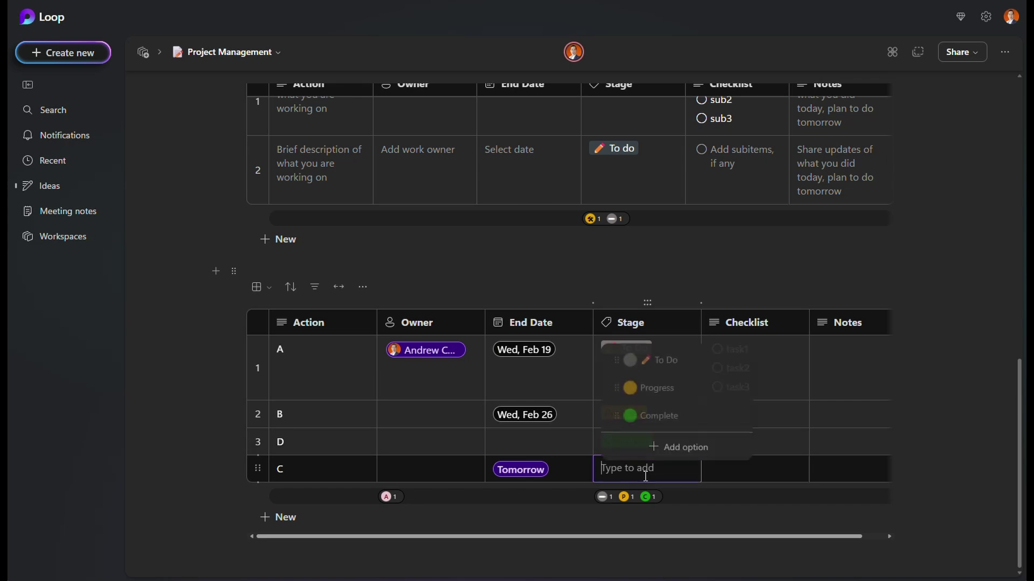
pyautogui.click(670, 388)
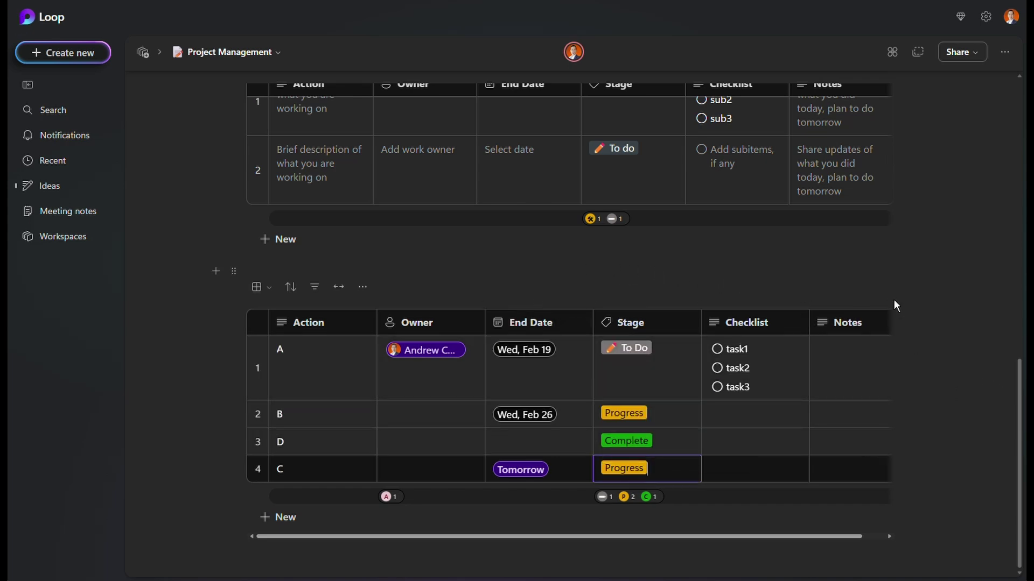
# Display the new table as a board and move card A into the Progress column.
pyautogui.click(270, 293)
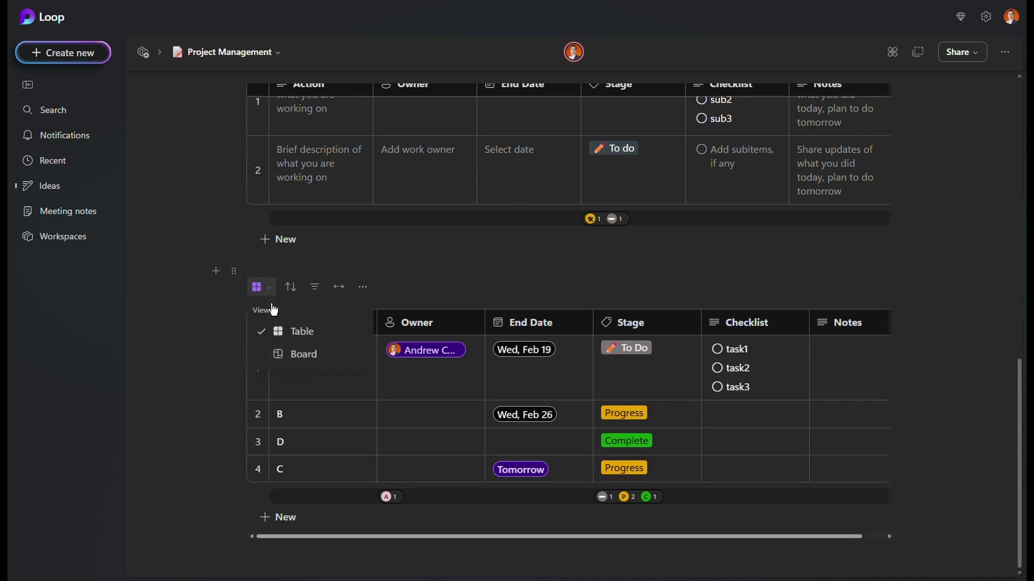
pyautogui.click(296, 355)
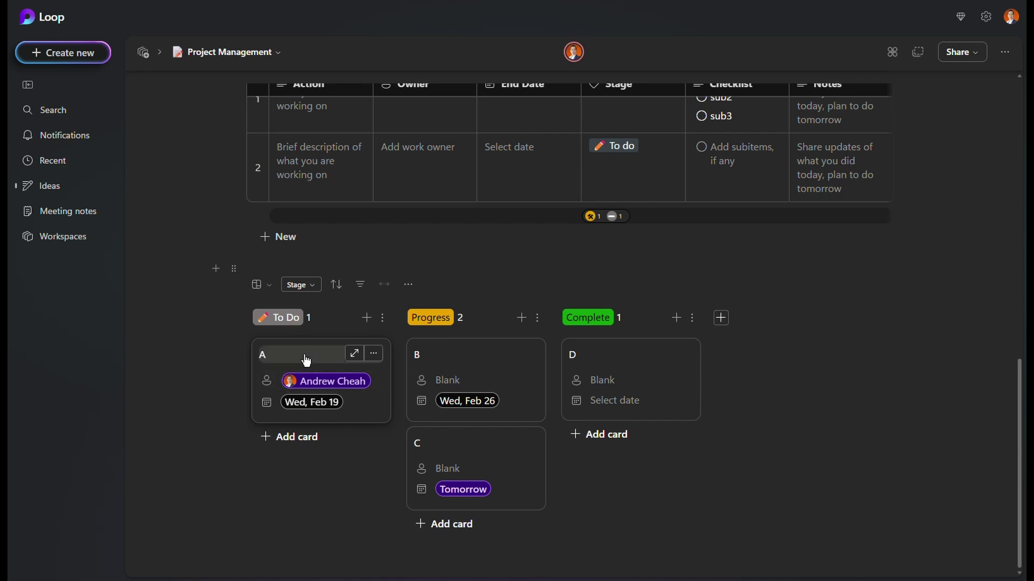
pyautogui.moveTo(306, 360); pyautogui.dragTo(485, 350)
pyautogui.scroll(-2, 545, 392)
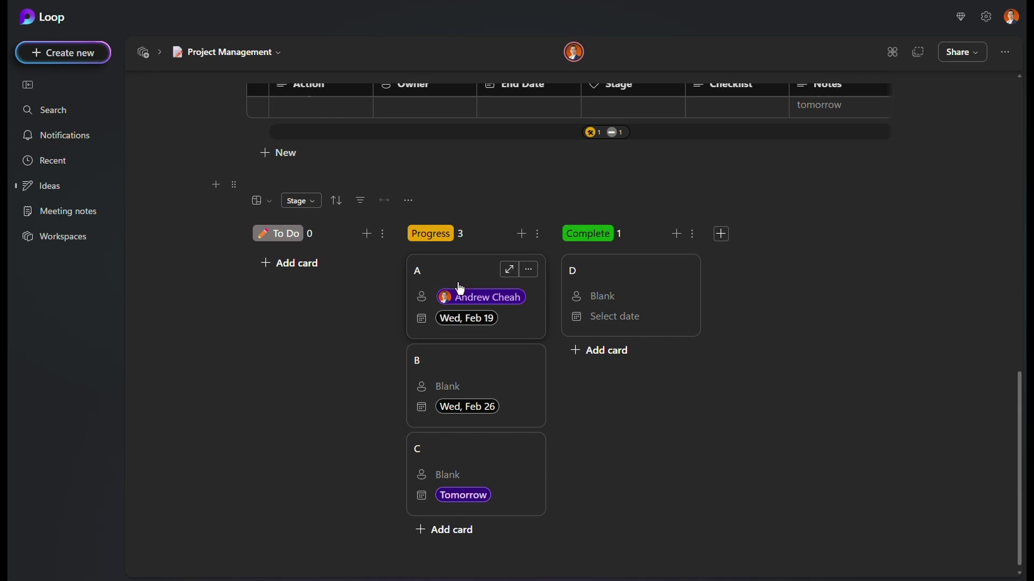
# Return the custom tracker from board view to table view.
pyautogui.click(258, 200)
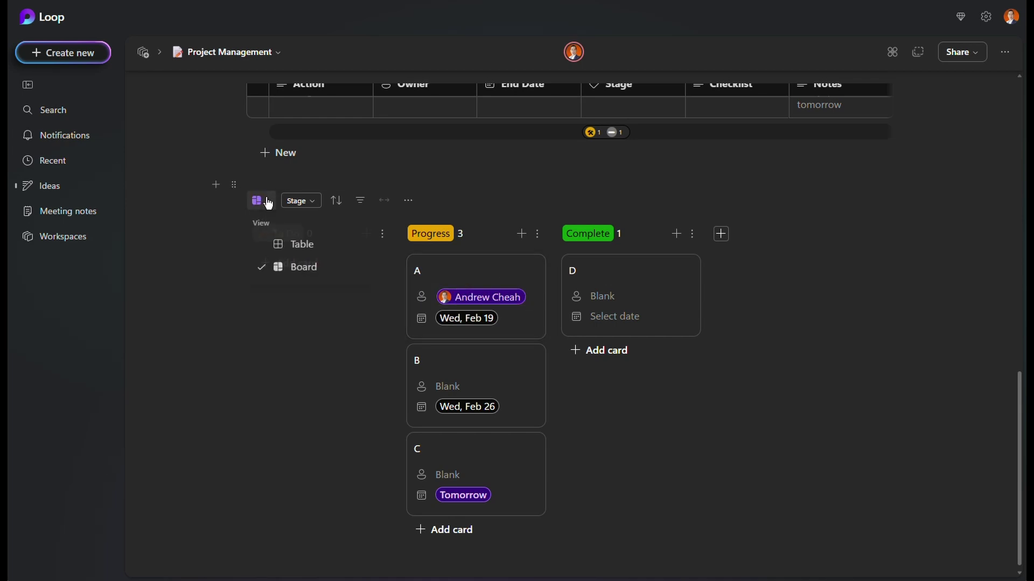
pyautogui.click(287, 253)
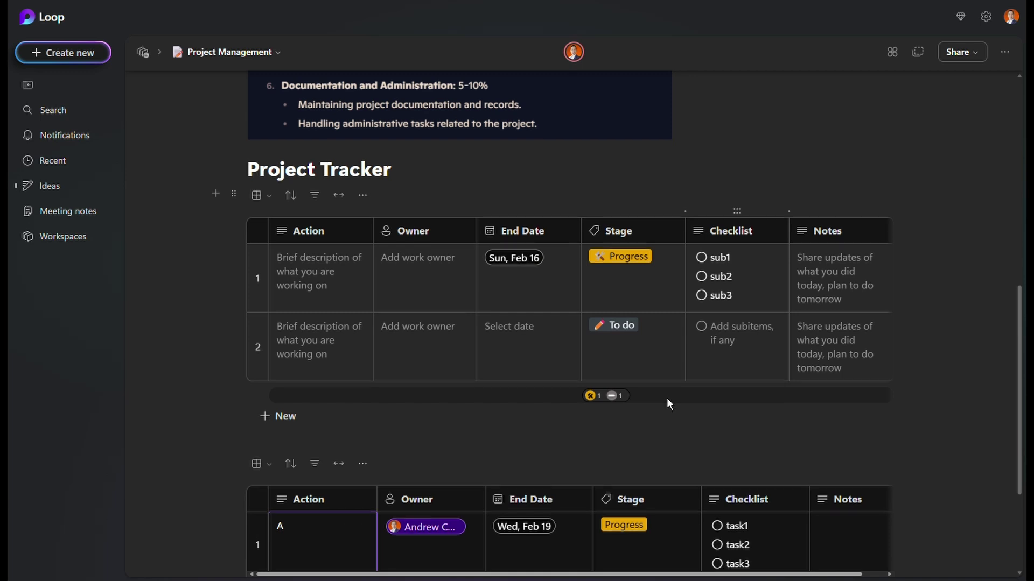
pyautogui.scroll(-3, 666, 398)
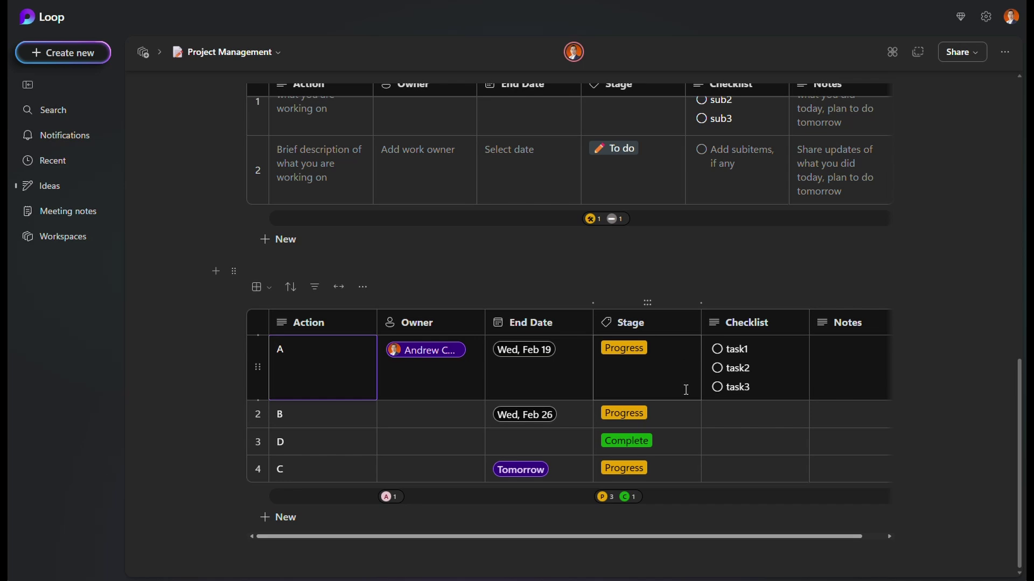
# Insert a Kanban board template on the empty line below the custom tracker table.
pyautogui.click(347, 554)
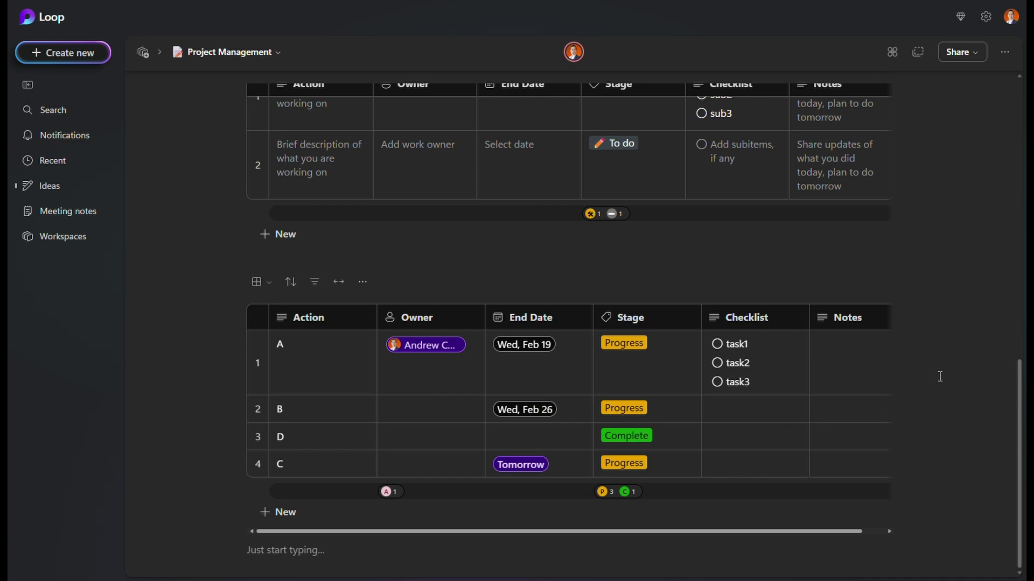
pyautogui.write('/')
pyautogui.scroll(-5, 325, 427)
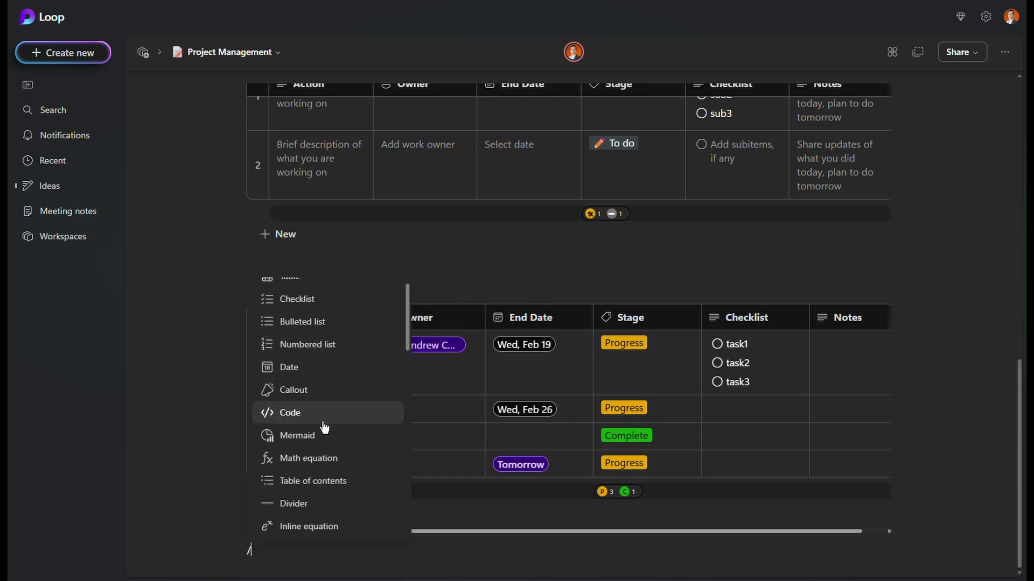
pyautogui.scroll(-4, 325, 427)
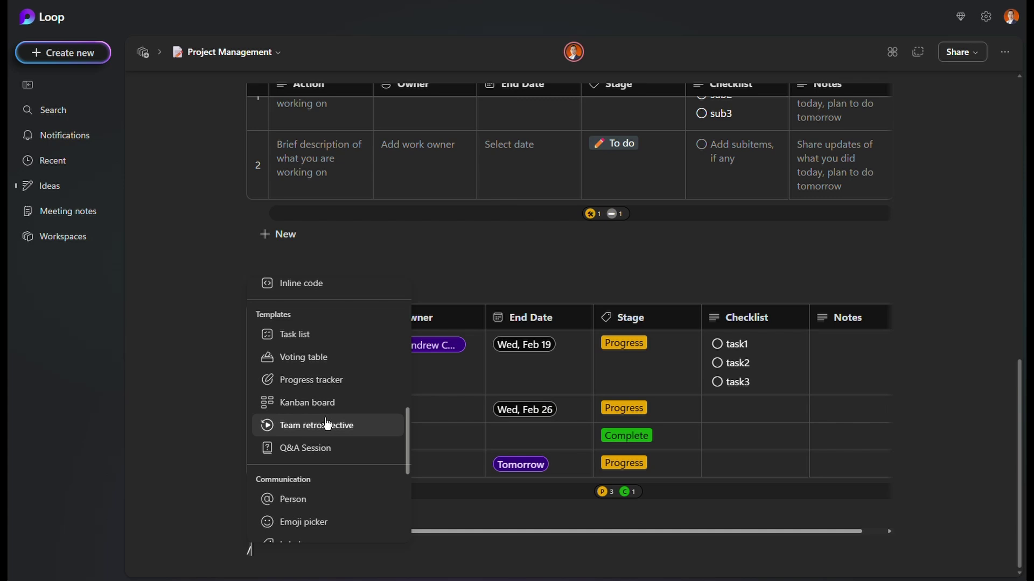
pyautogui.scroll(-4, 327, 425)
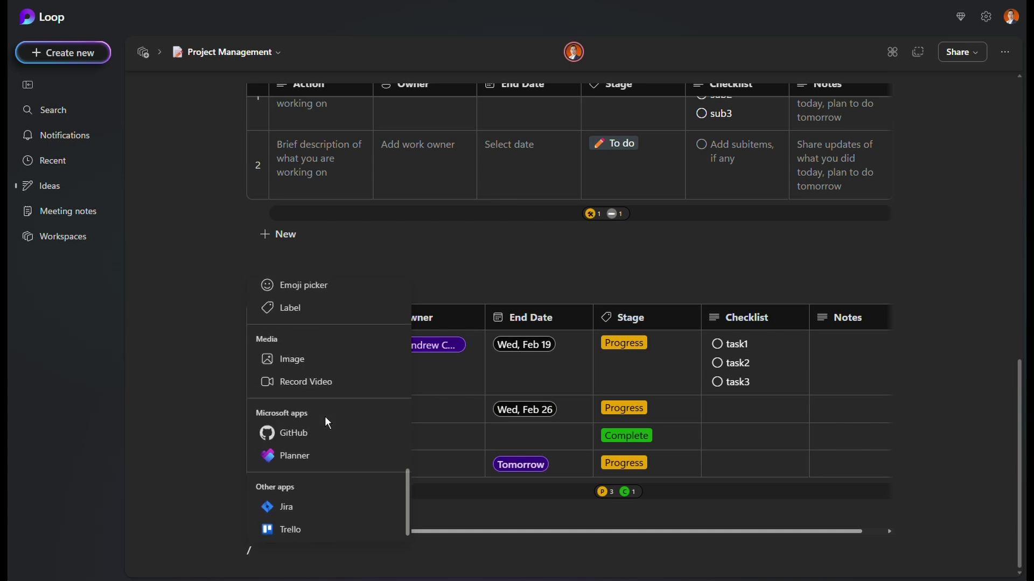
pyautogui.scroll(8, 326, 417)
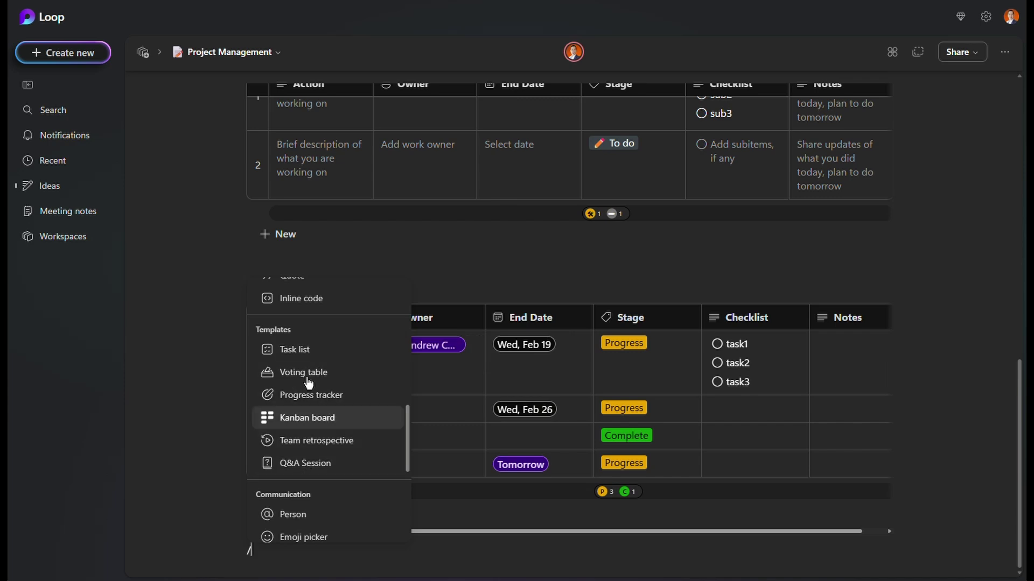
pyautogui.click(321, 428)
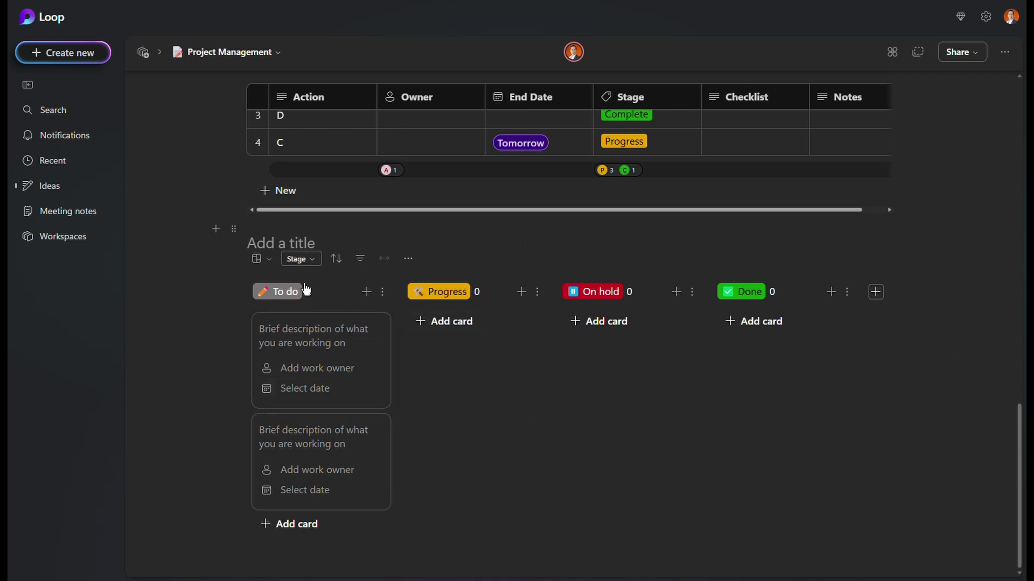
# Switch the inserted Kanban board to table view and compare its columns with those of the custom tracker above.
pyautogui.click(271, 261)
pyautogui.click(288, 309)
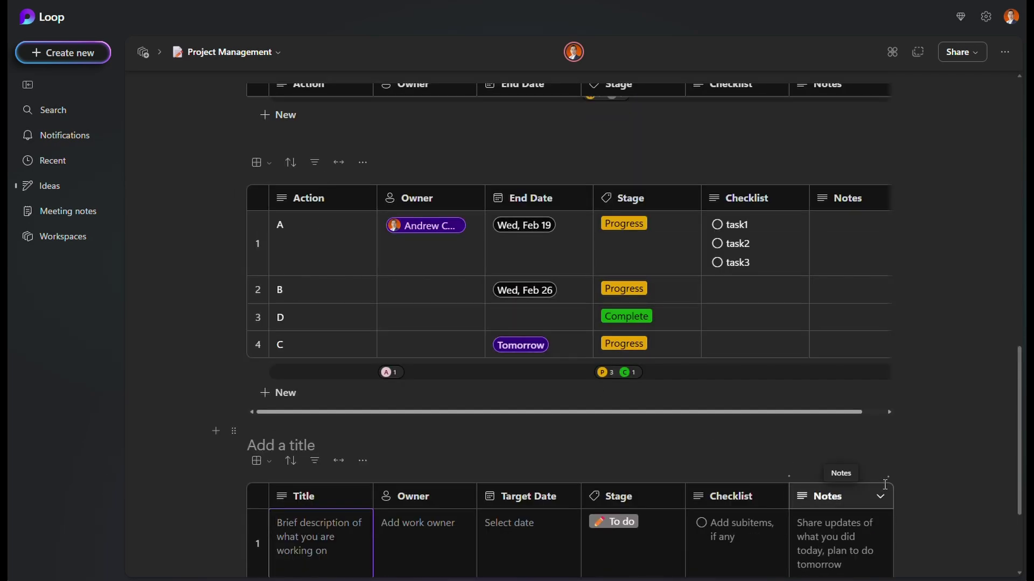
pyautogui.scroll(-3, 872, 484)
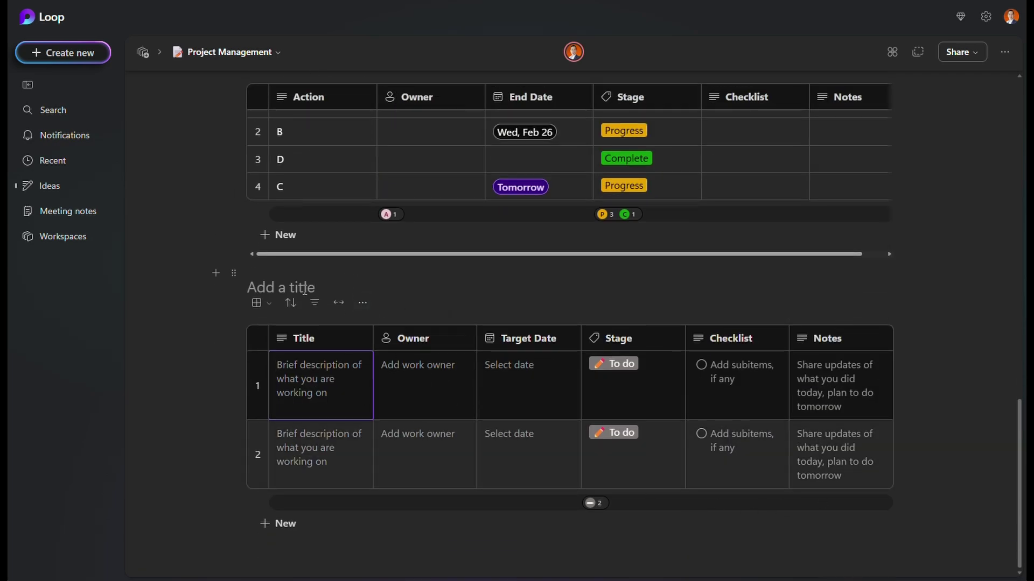
pyautogui.scroll(1, 345, 444)
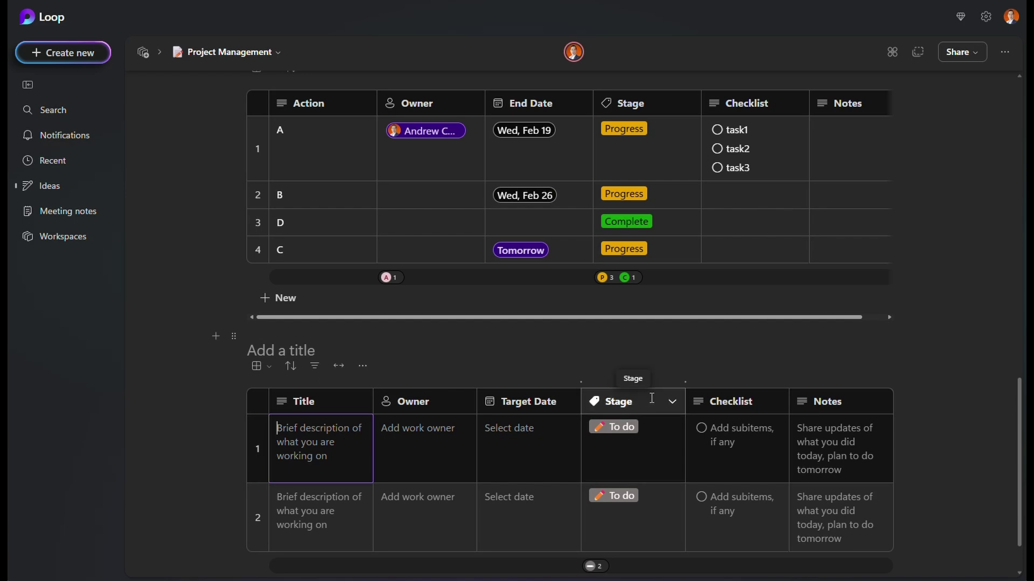
pyautogui.scroll(4, 727, 459)
pyautogui.scroll(-2, 727, 460)
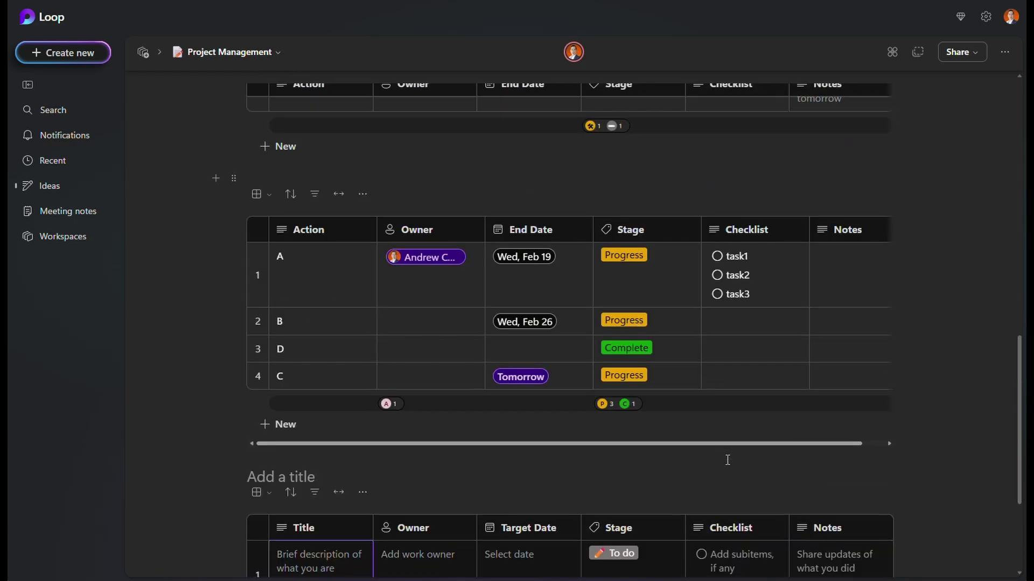
# Copy the whole custom tracker table and paste it on the empty line below the Kanban template's table.
pyautogui.scroll(-3, 934, 424)
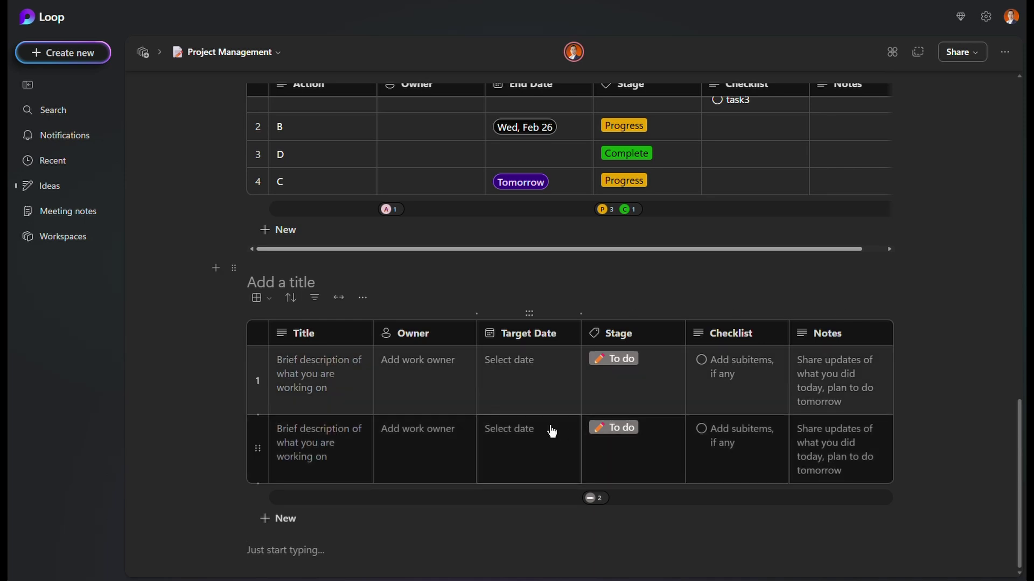
pyautogui.scroll(4, 596, 429)
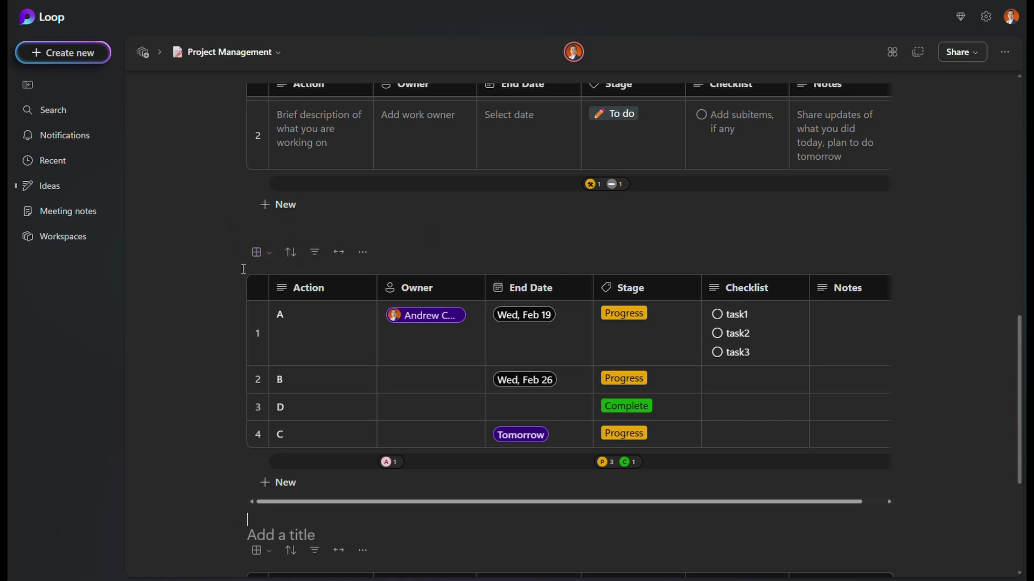
pyautogui.click(232, 237)
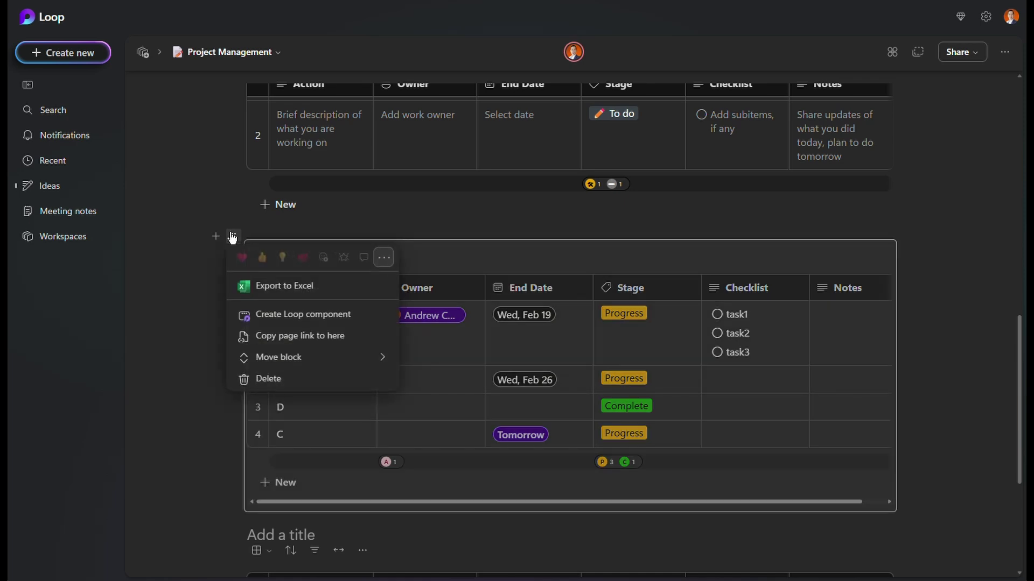
pyautogui.click(423, 222)
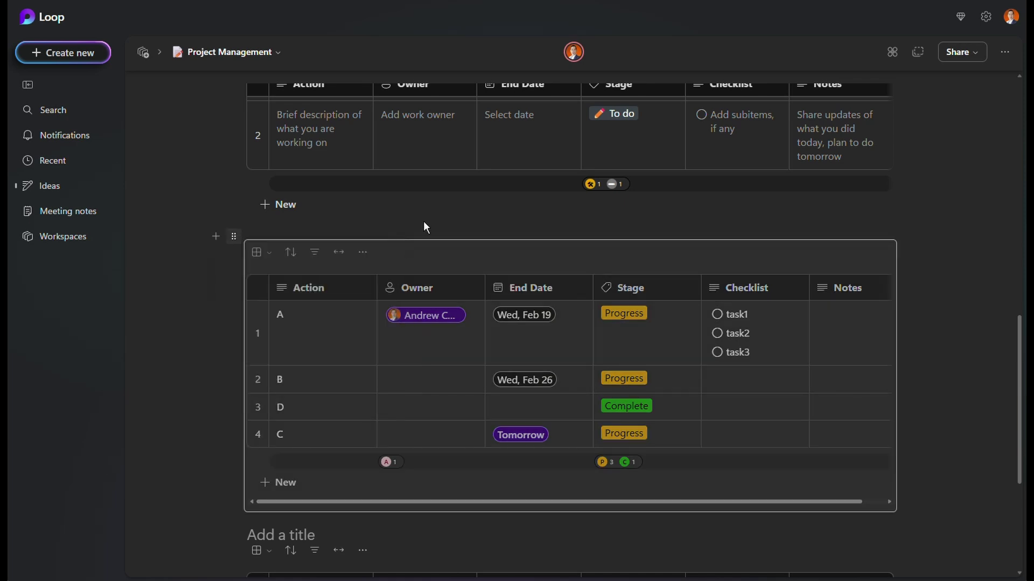
pyautogui.scroll(-5, 423, 221)
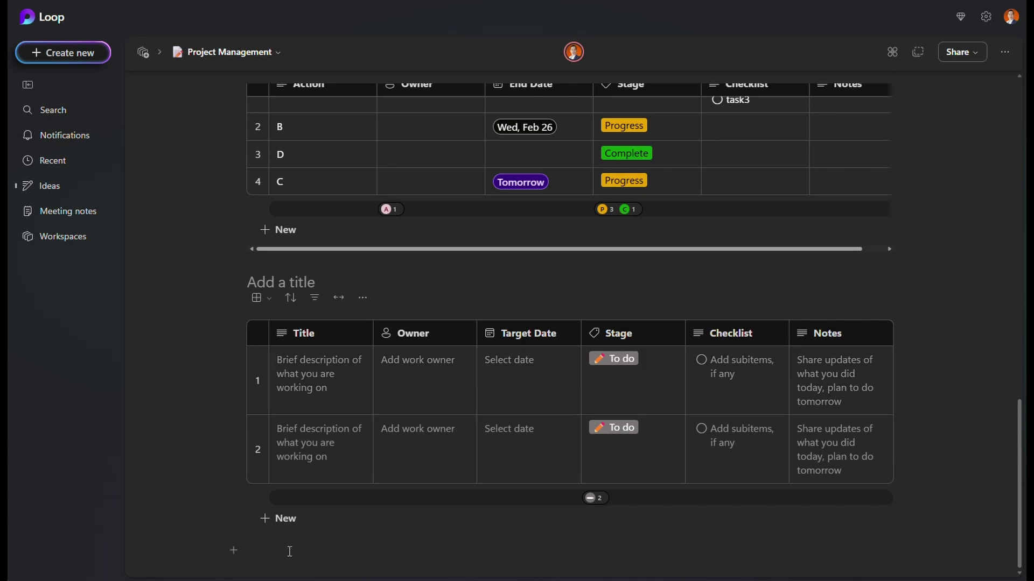
pyautogui.click(288, 551)
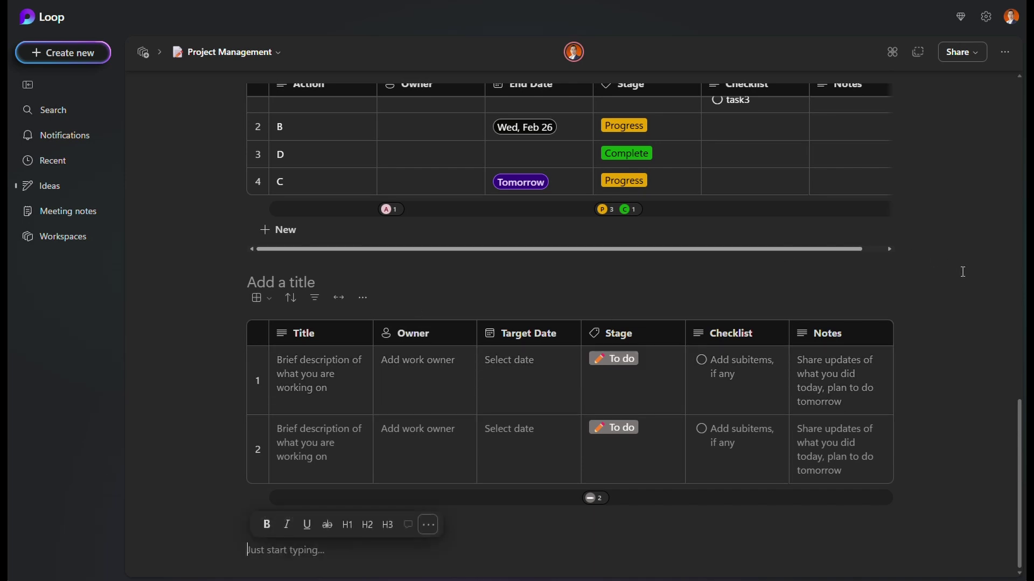
pyautogui.hotkey('ctrl', 'v')
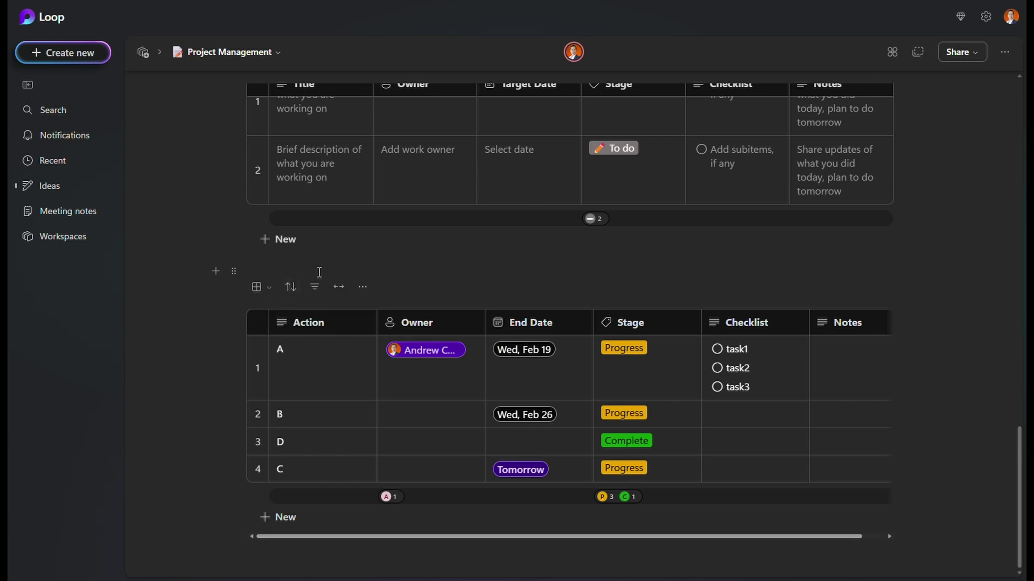
# Title the pasted copy of the tracker "Project ABC" on the line above its table.
pyautogui.click(289, 262)
pyautogui.write('Proj')
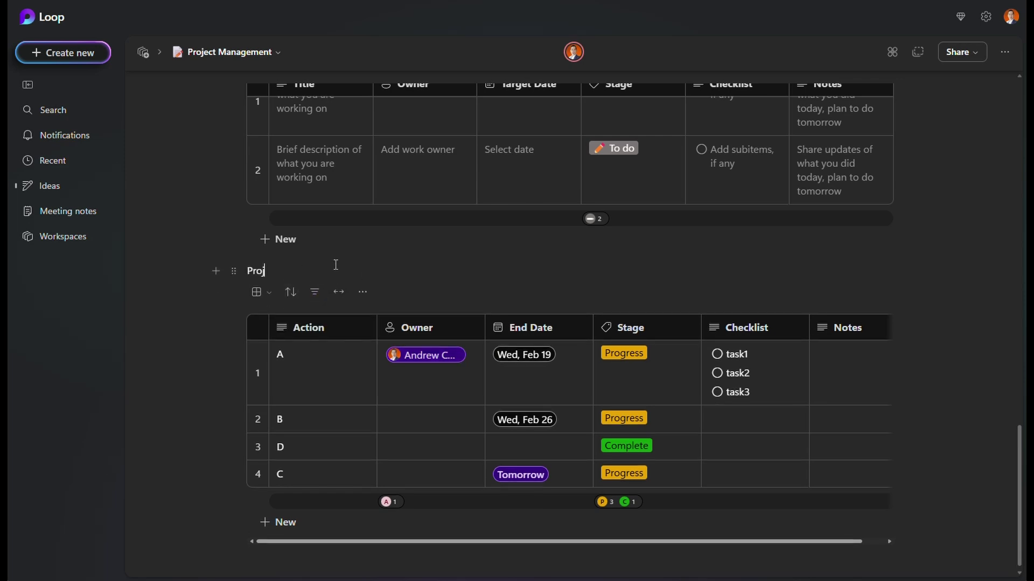
pyautogui.write('ect ABC')
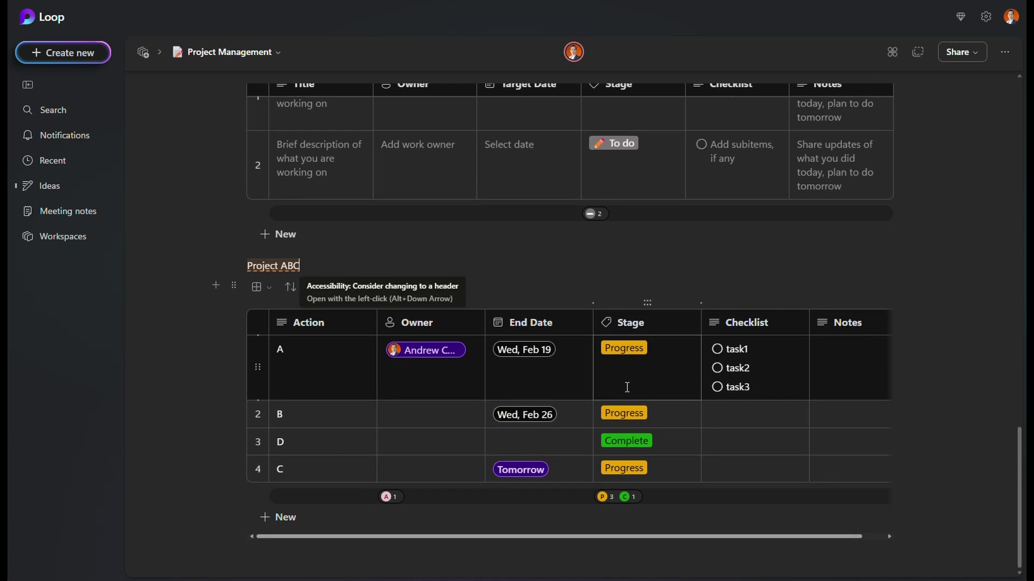
# Paste another copy of the custom tracker below the Project ABC table and title it "Project XYZ".
pyautogui.click(305, 560)
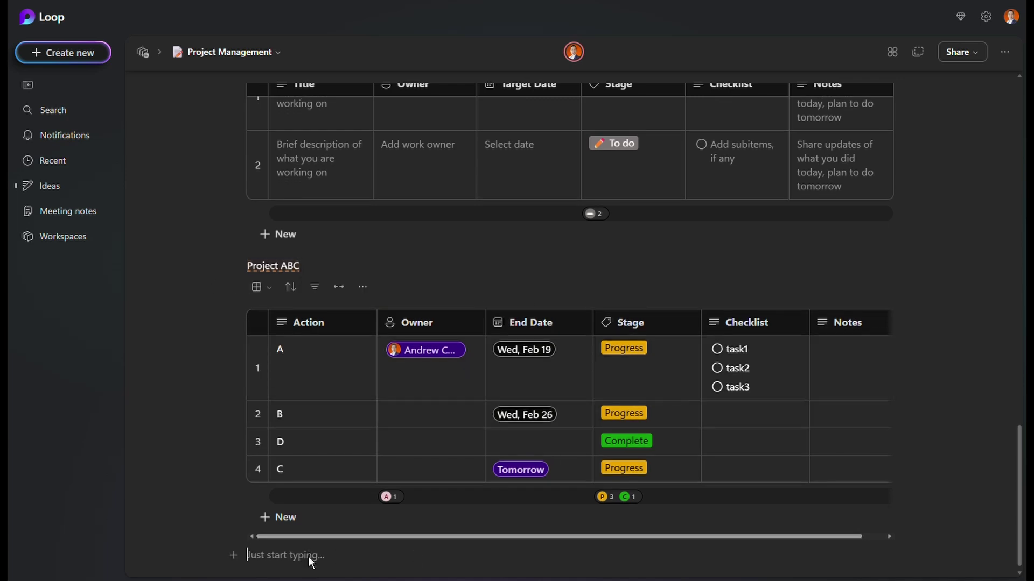
pyautogui.hotkey('ctrl', 'v')
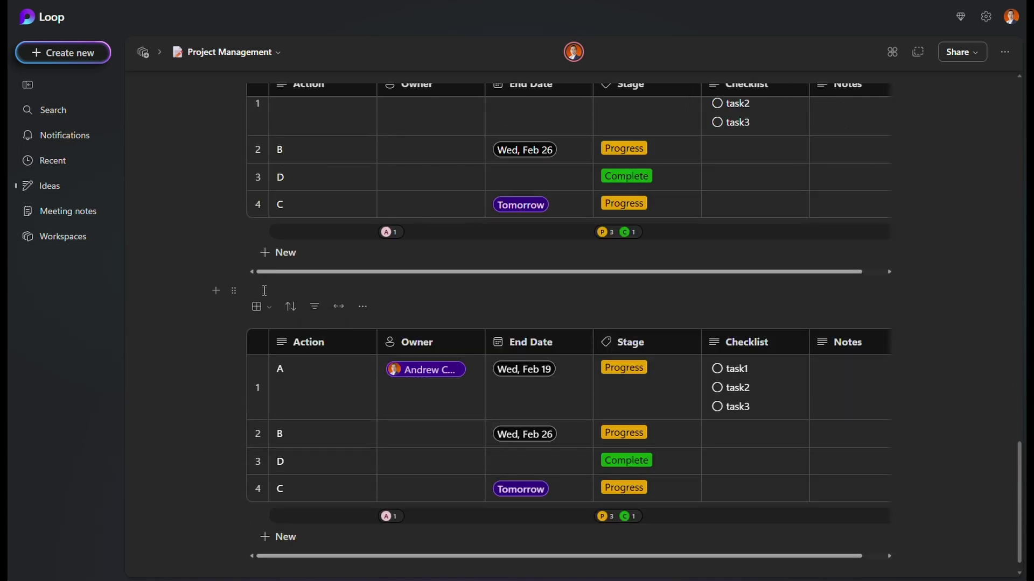
pyautogui.click(264, 290)
pyautogui.write('Pro')
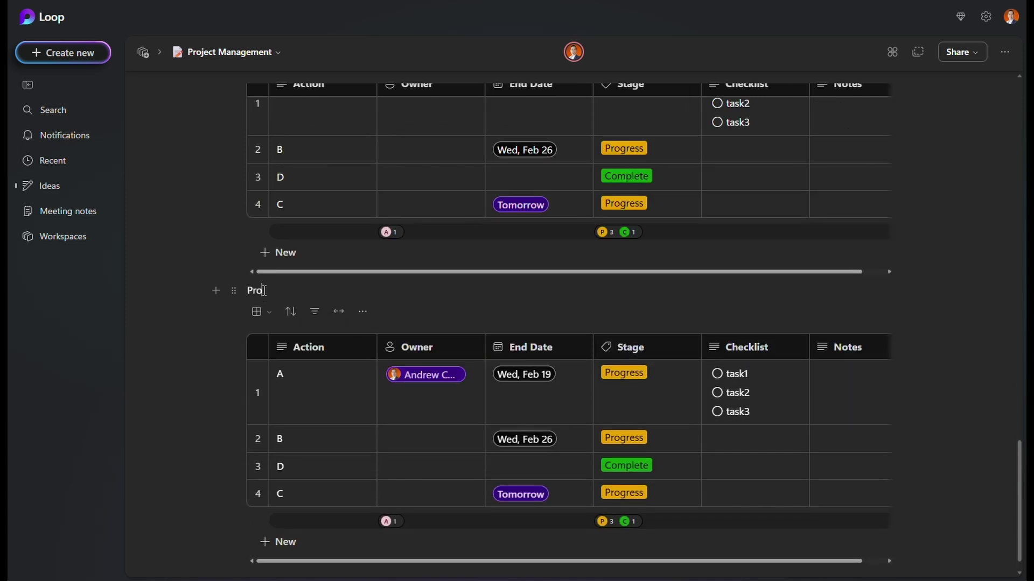
pyautogui.write('ject XYZ')
pyautogui.scroll(3, 723, 318)
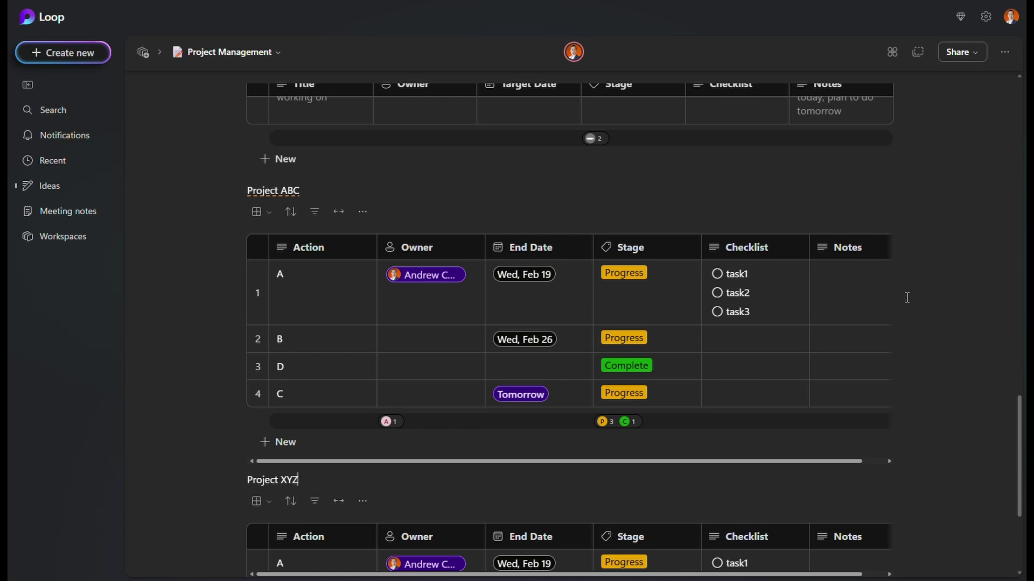
pyautogui.scroll(-3, 907, 298)
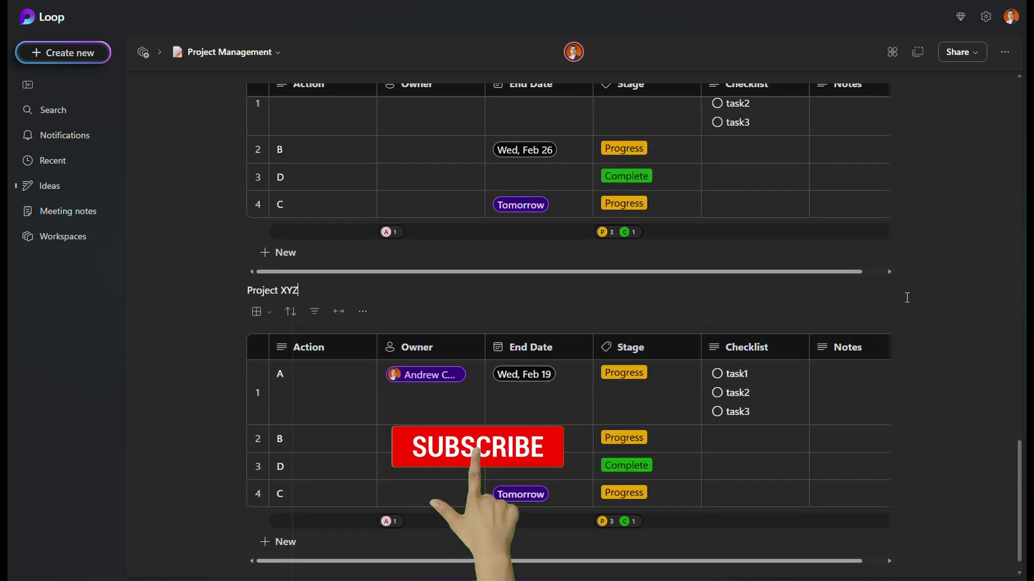